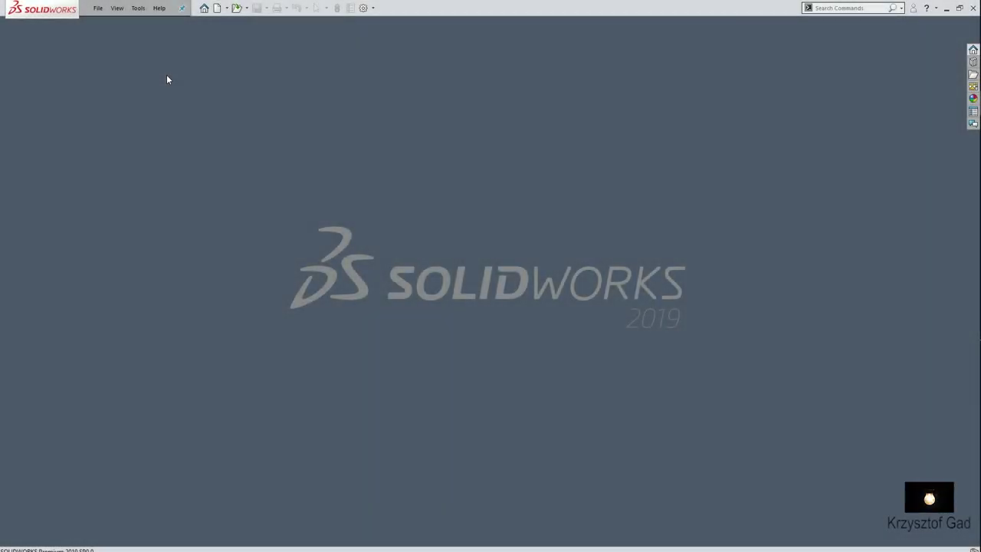
- Create a new part and start Sketch1 on Płaszczyzna przednia (front plane)
click(217, 8)
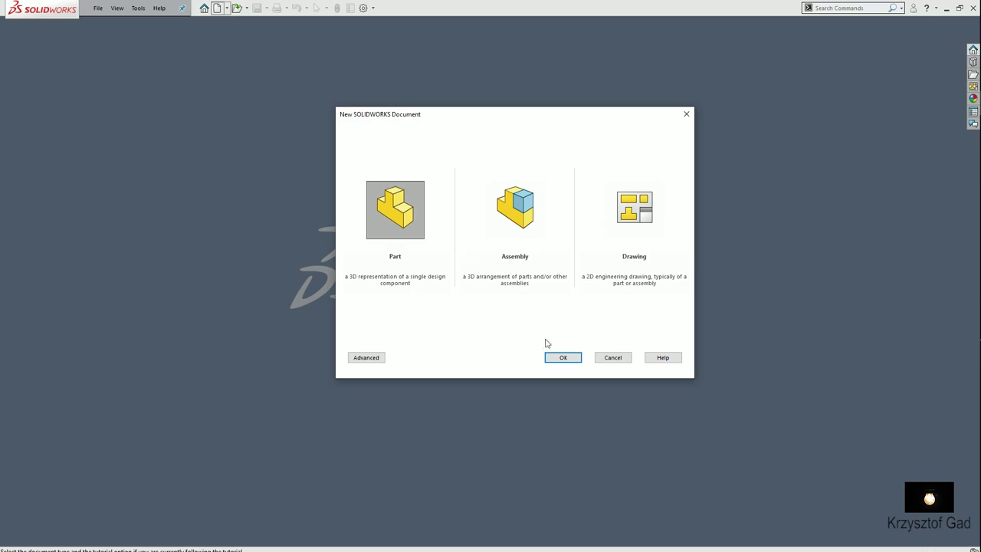
click(551, 357)
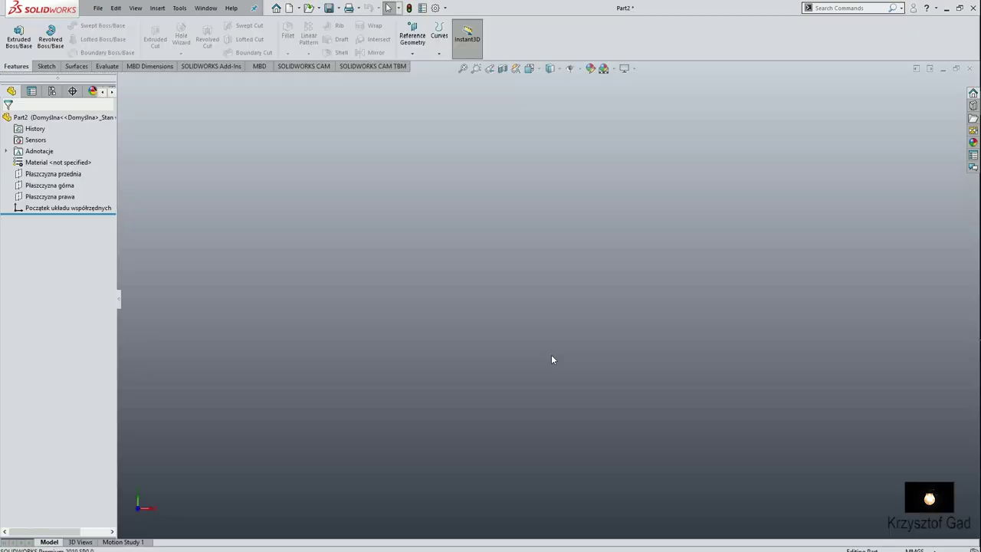
click(53, 173)
click(83, 163)
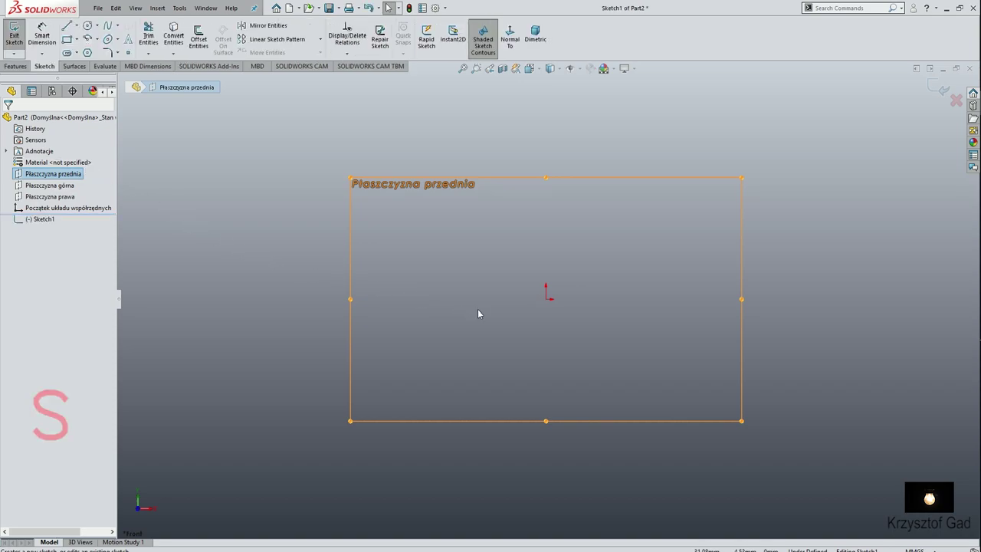
- Draw a kite of lines from the origin: horizontal line, upper apex, lower vertex and vertical diagonal
key(s)
click(554, 322)
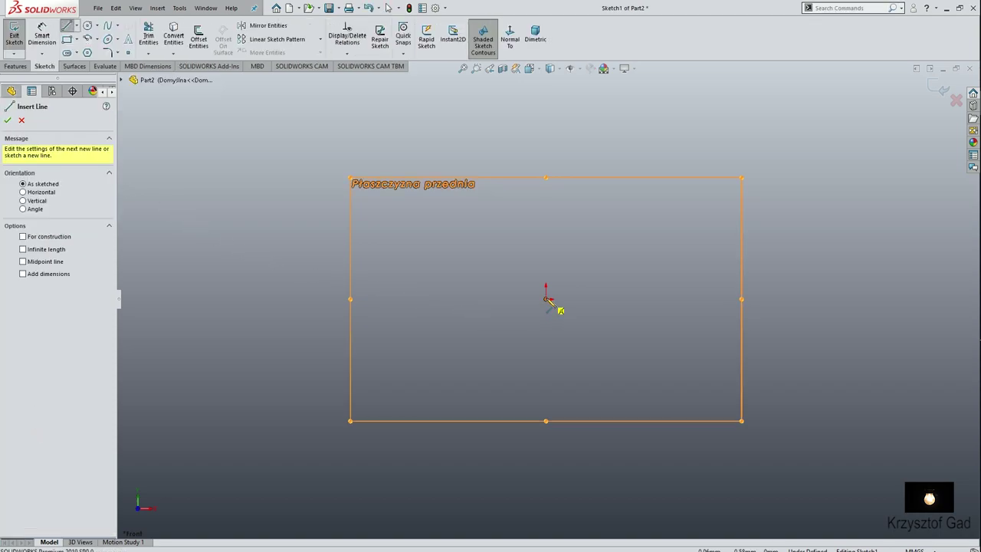
click(547, 298)
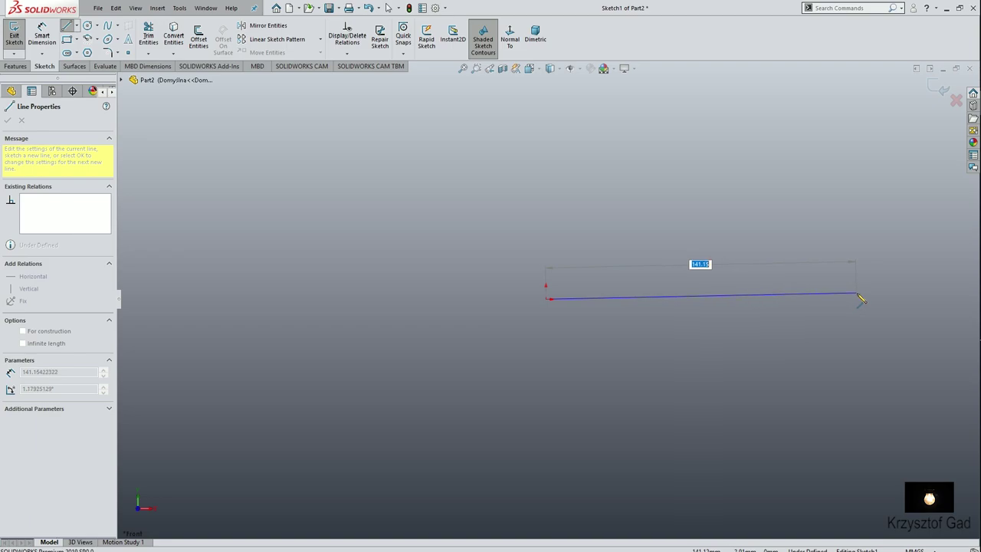
click(859, 298)
click(638, 212)
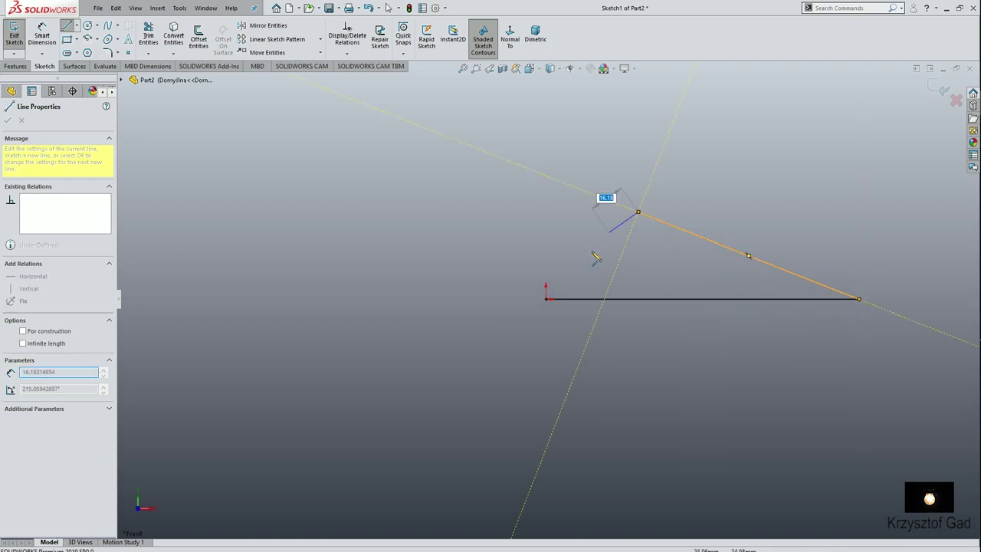
click(547, 300)
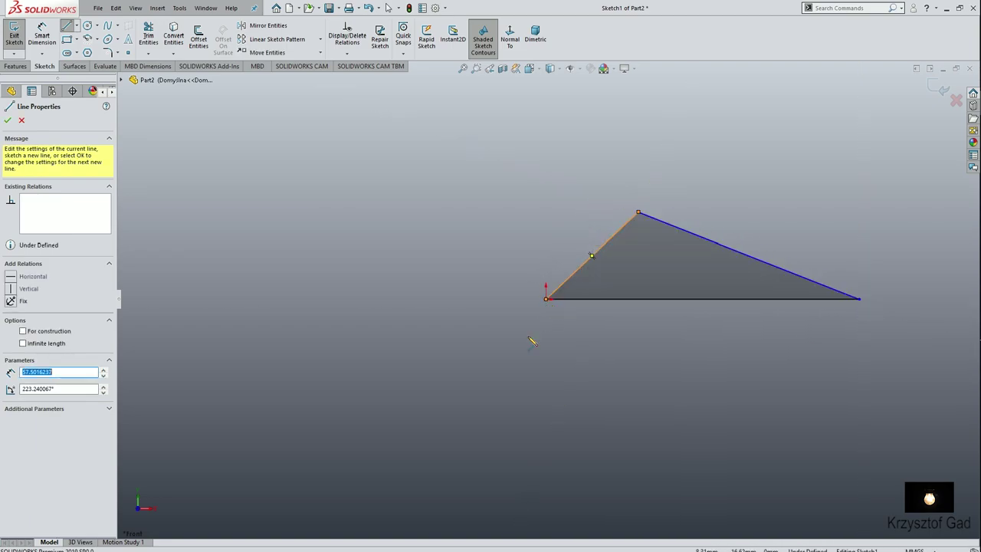
click(547, 299)
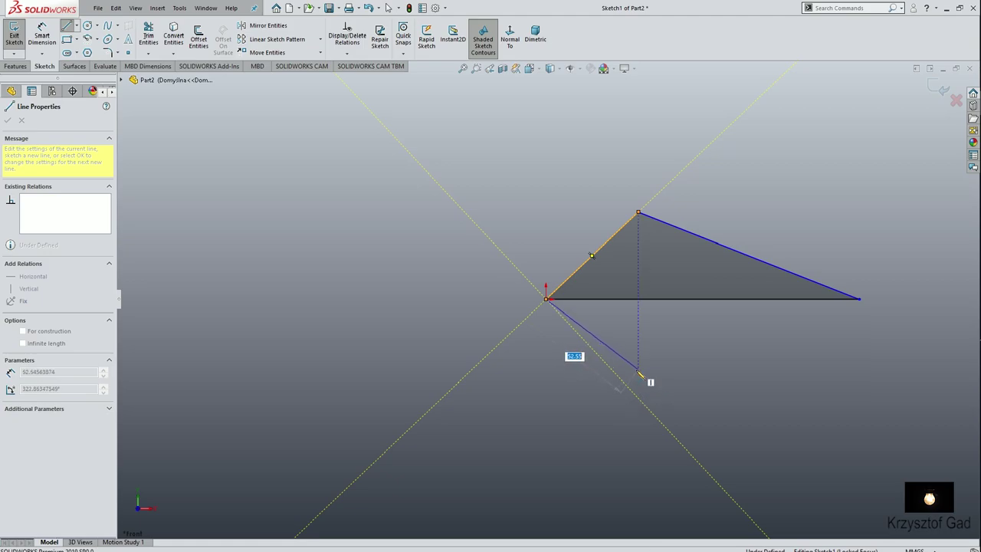
click(638, 370)
click(861, 302)
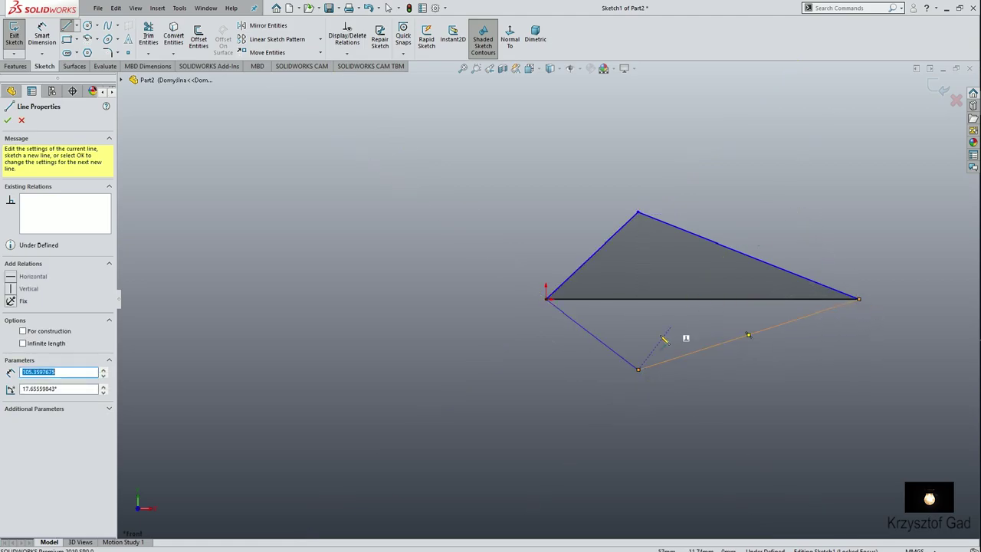
click(638, 371)
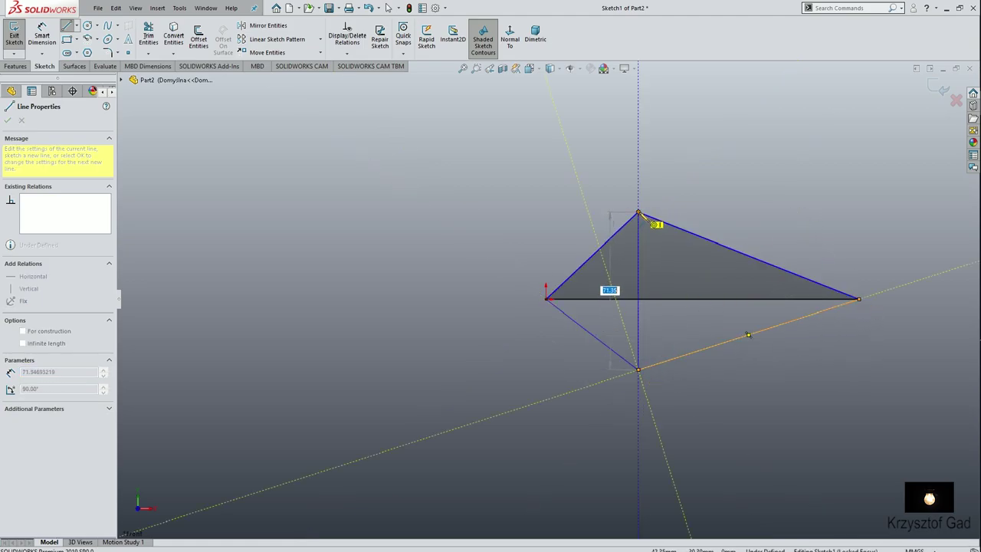
click(638, 213)
key(Escape)
key(f)
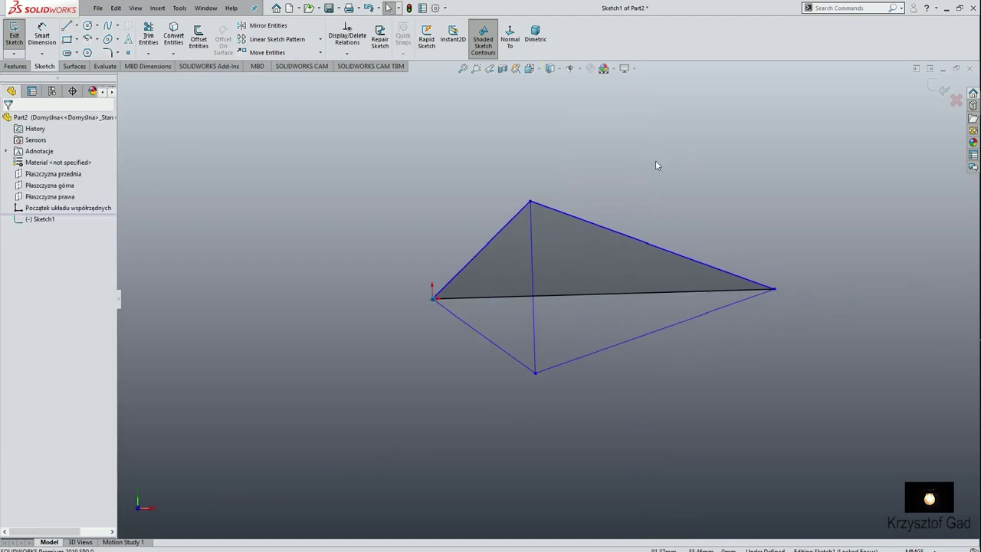
- Add circles centred on the right and left ends of the horizontal line
key(s)
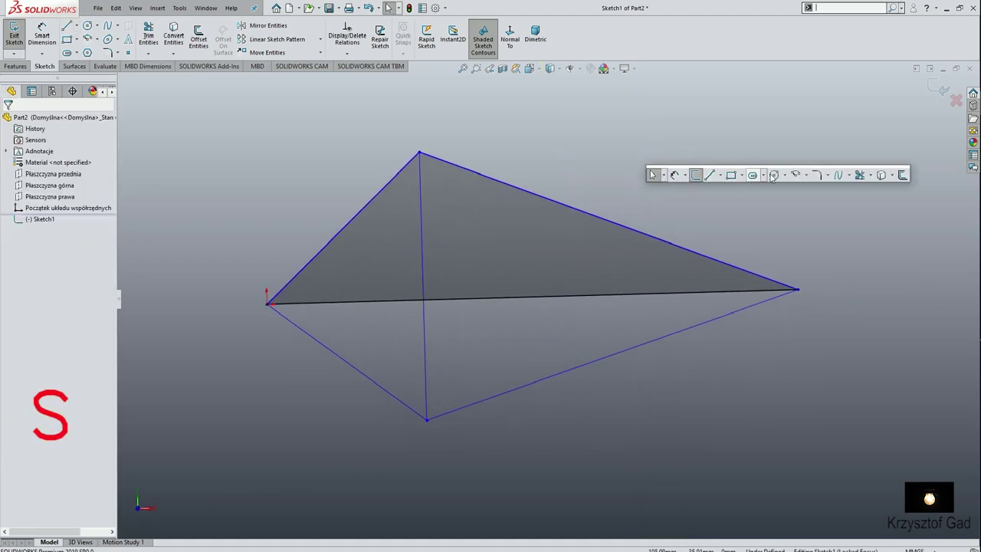
click(766, 176)
click(798, 290)
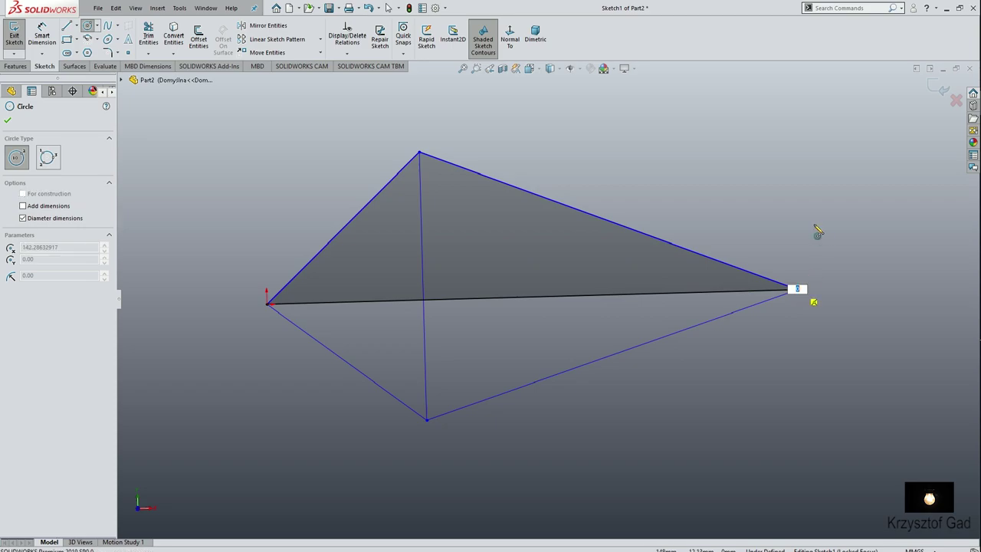
text(0)
key(Return)
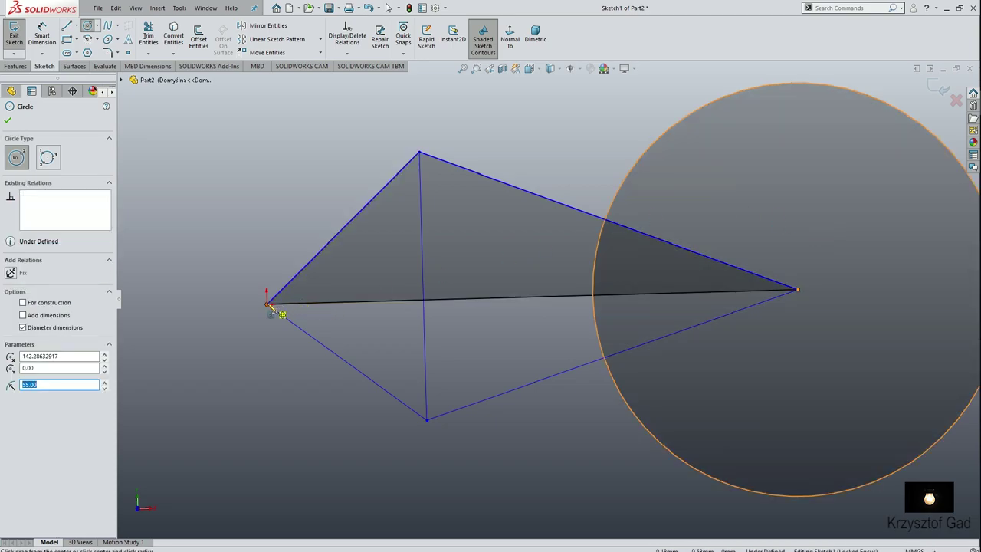
click(269, 304)
text(0)
key(Return)
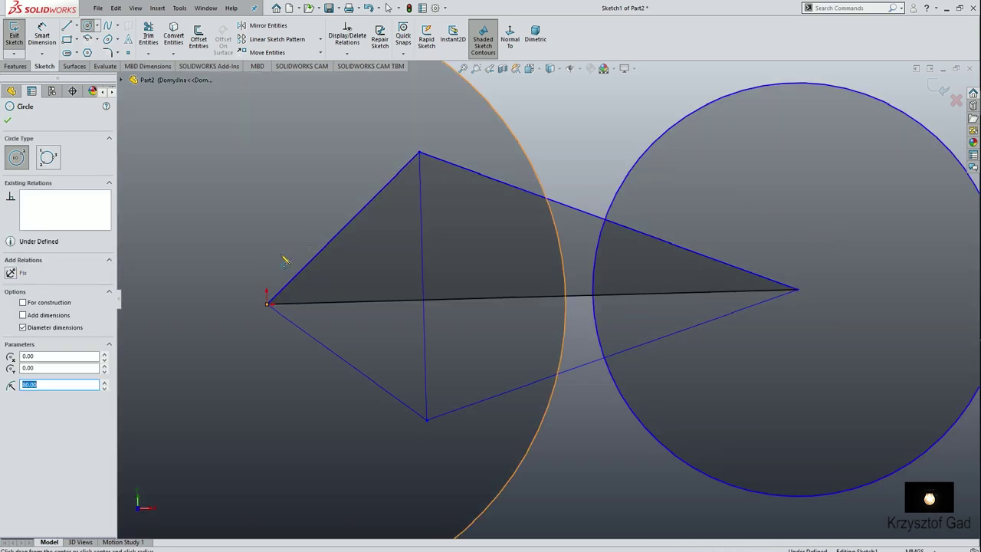
key(Escape)
- Dimension the sketch angles: 66° at the origin, 102° at the lower vertex, 90° at the right vertex
key(s)
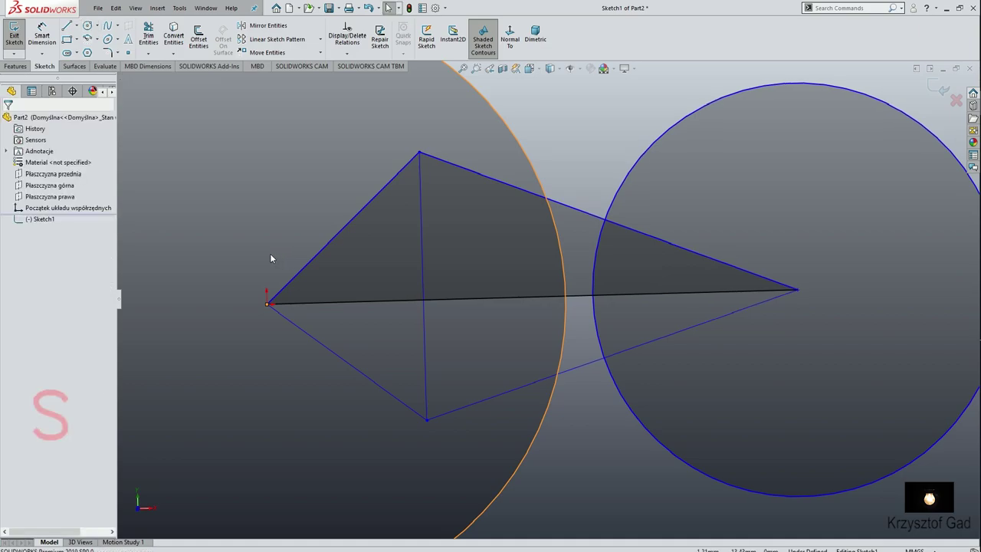
click(305, 264)
click(311, 302)
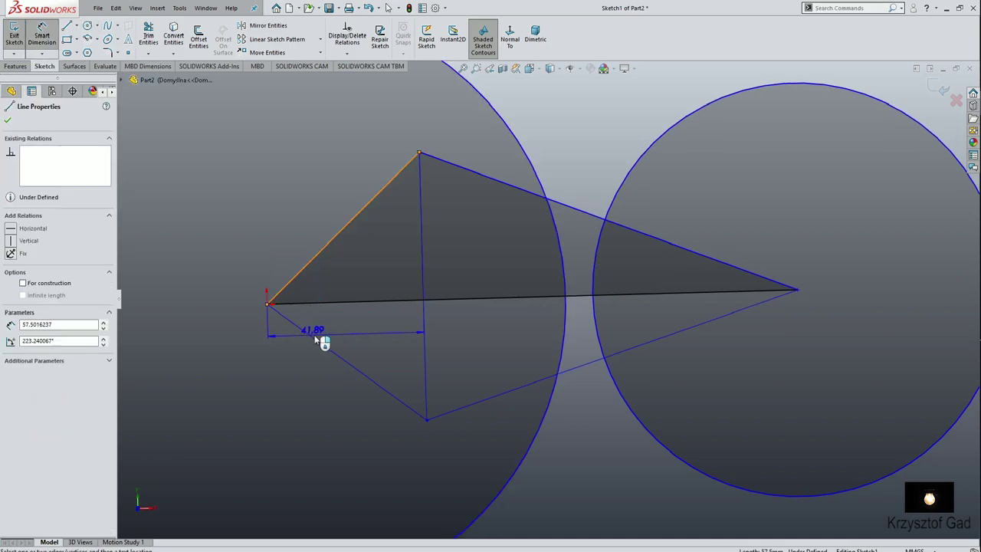
click(328, 332)
text(66)
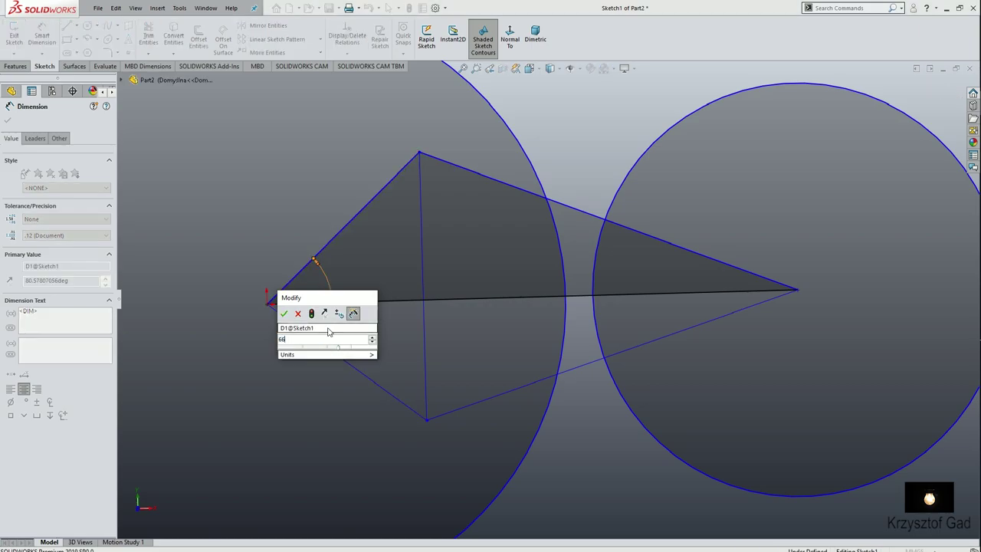
key(Return)
click(401, 352)
click(456, 361)
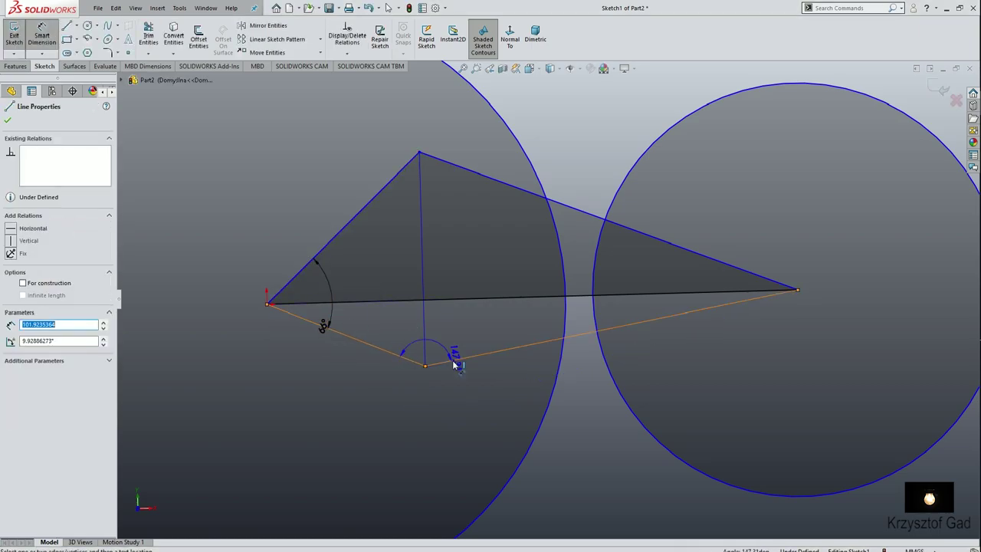
click(419, 353)
text(102)
key(Return)
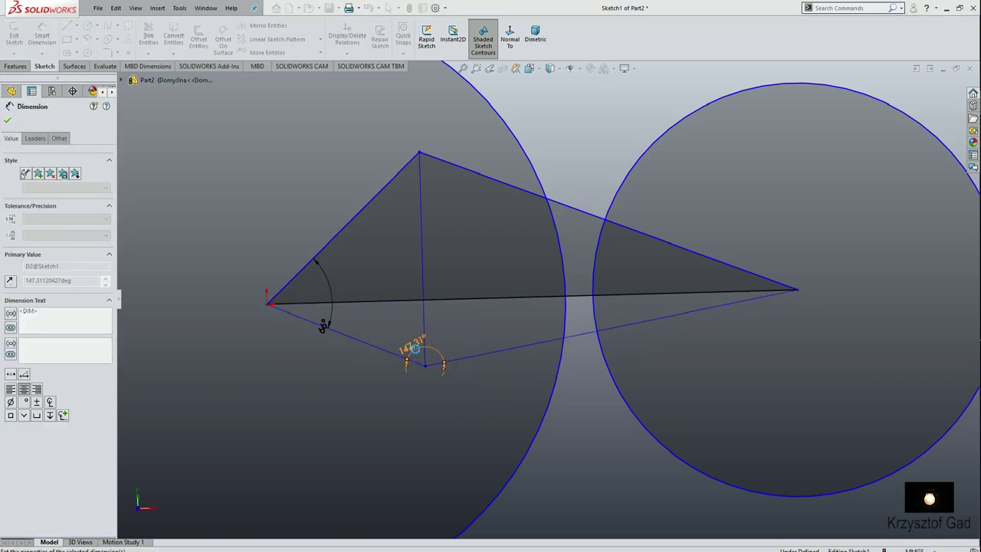
click(772, 328)
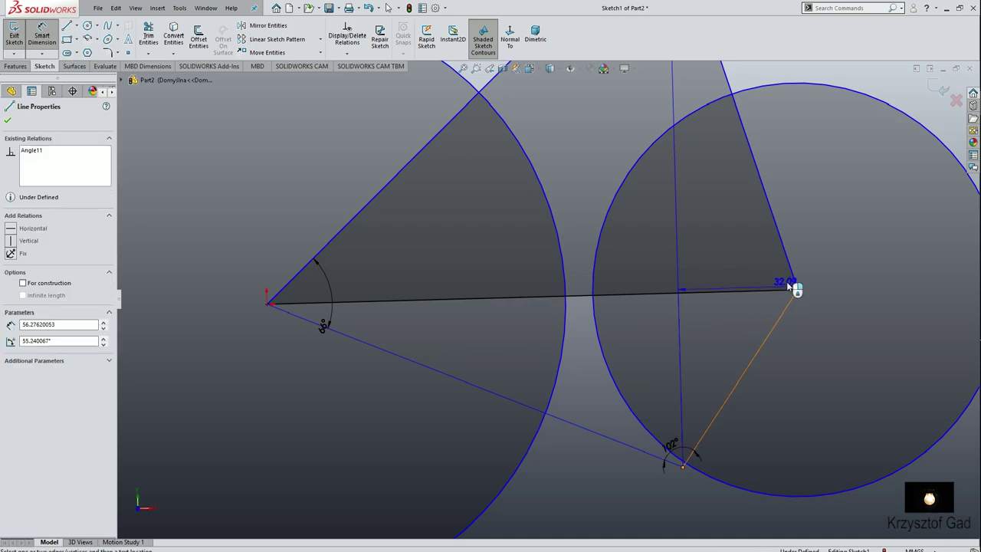
click(788, 263)
click(774, 282)
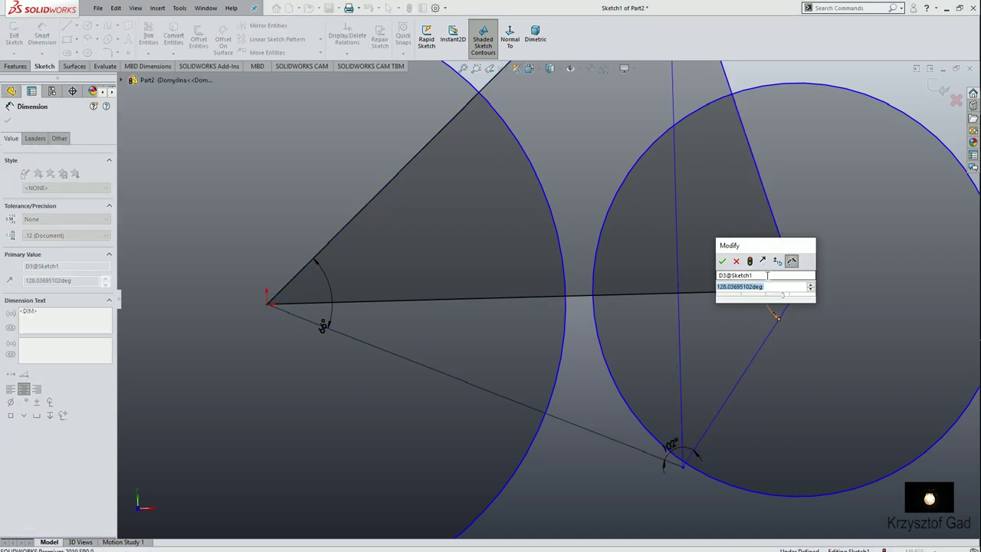
text(90)
key(Return)
- Dimension the right circle as Ø110 and the left circle as Ø160
key(f)
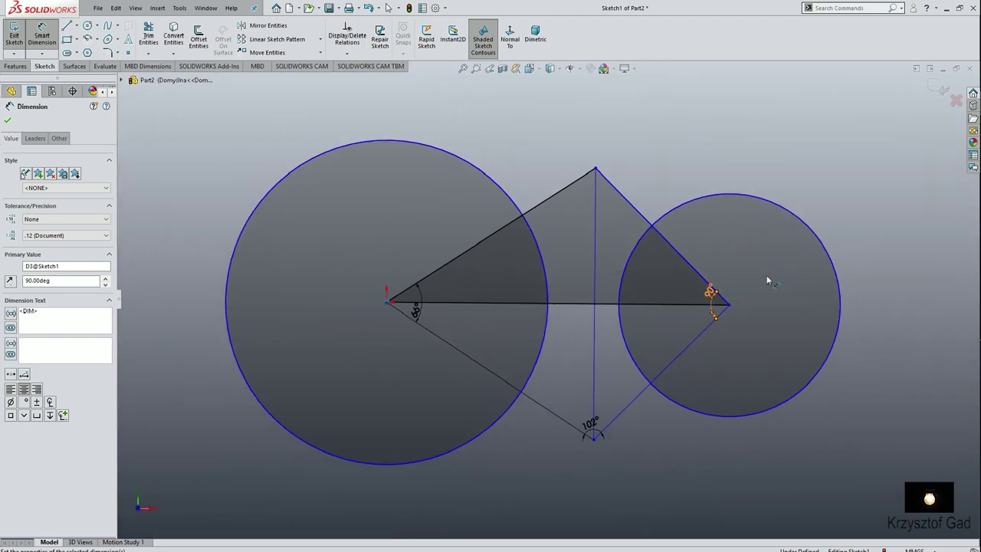
click(783, 249)
click(800, 240)
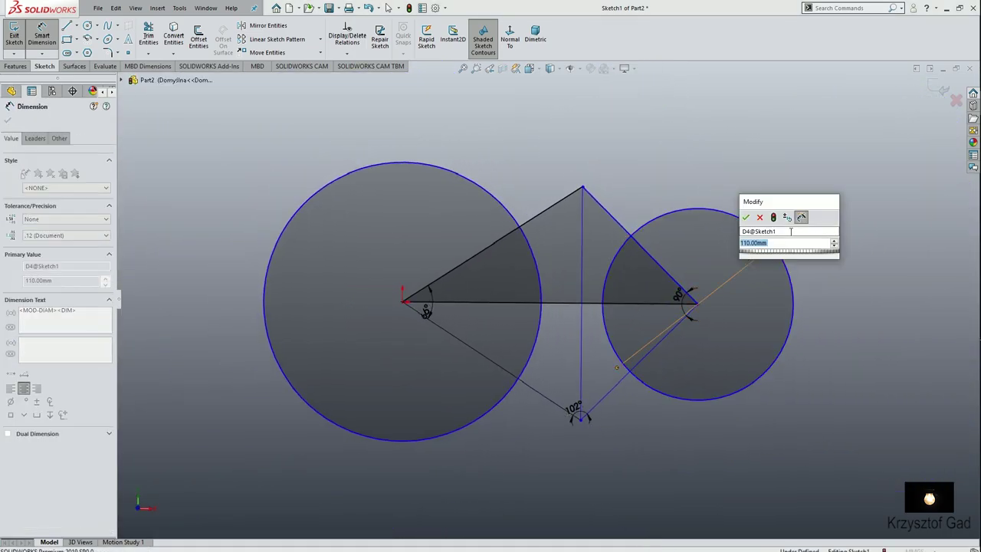
key(Return)
click(499, 202)
click(505, 175)
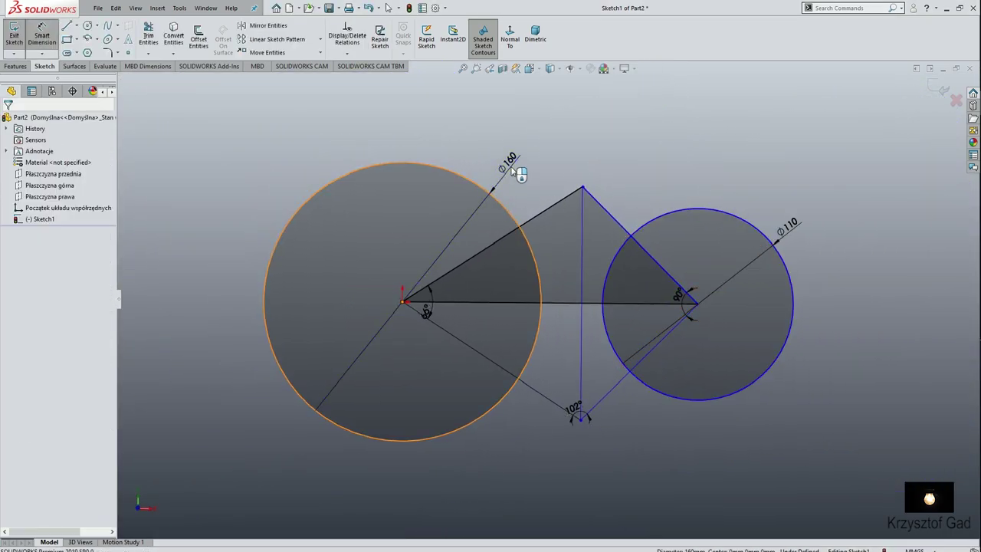
key(Return)
- Add a circle at the triangle's apex touching the left circle and tangent to the right circle
key(Escape)
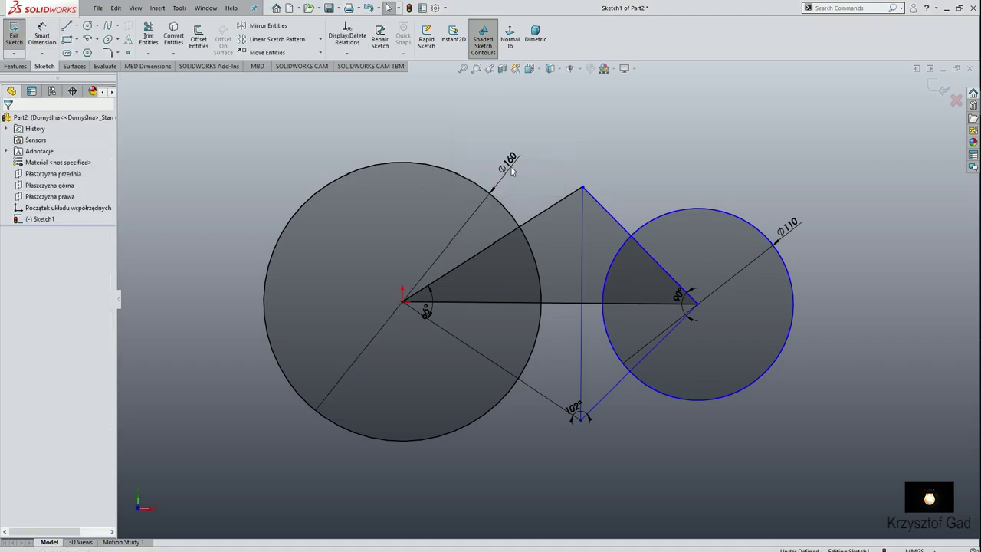
key(s)
click(625, 176)
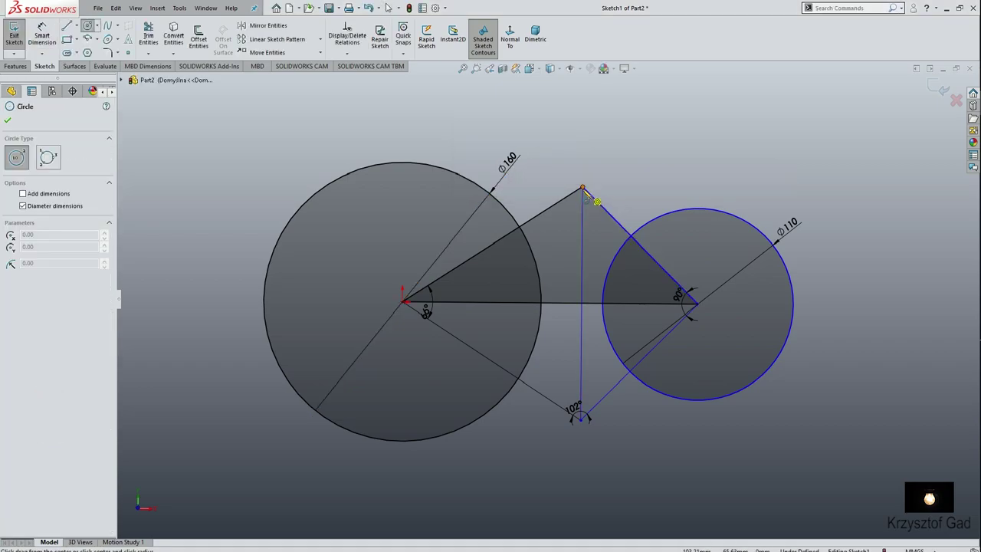
click(582, 188)
click(519, 227)
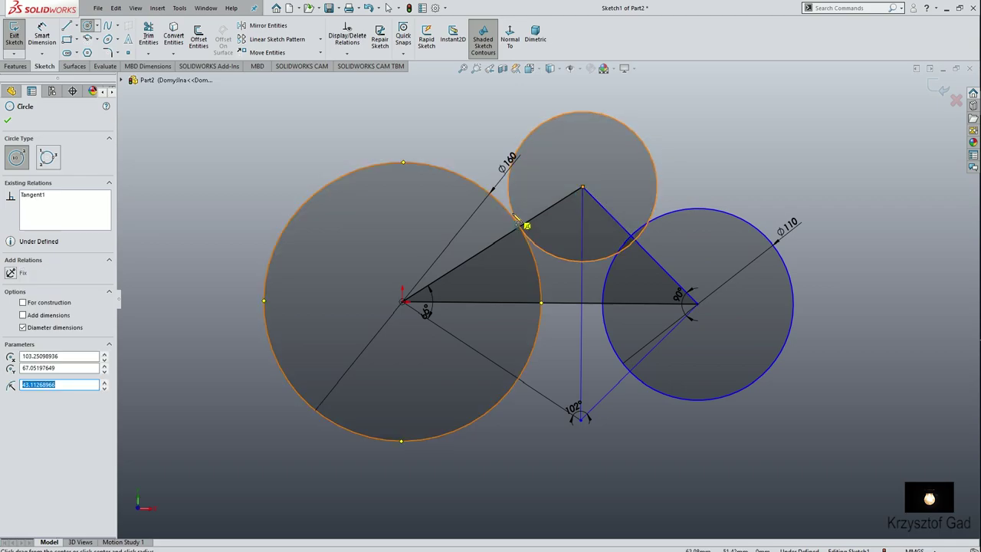
key(Escape)
ctrl+click(679, 212)
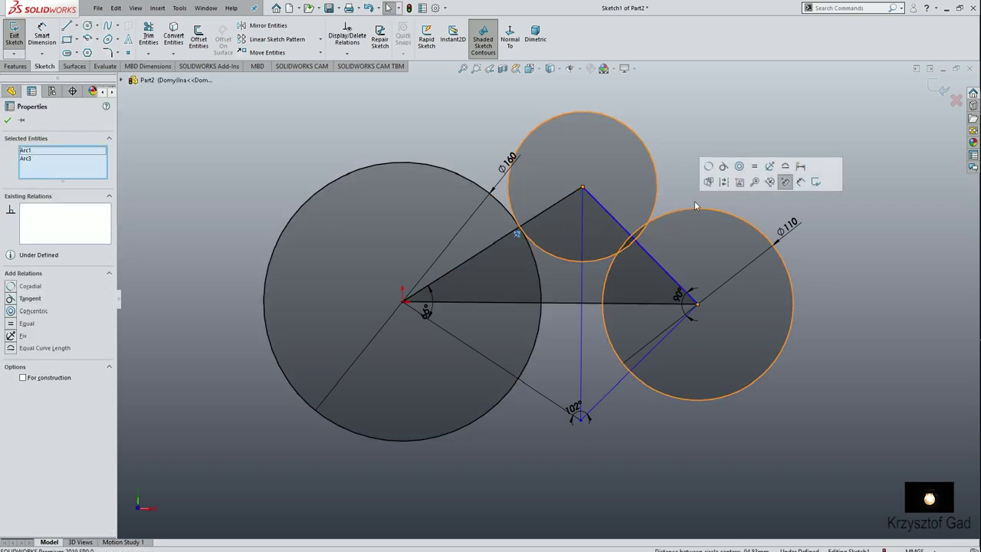
click(786, 181)
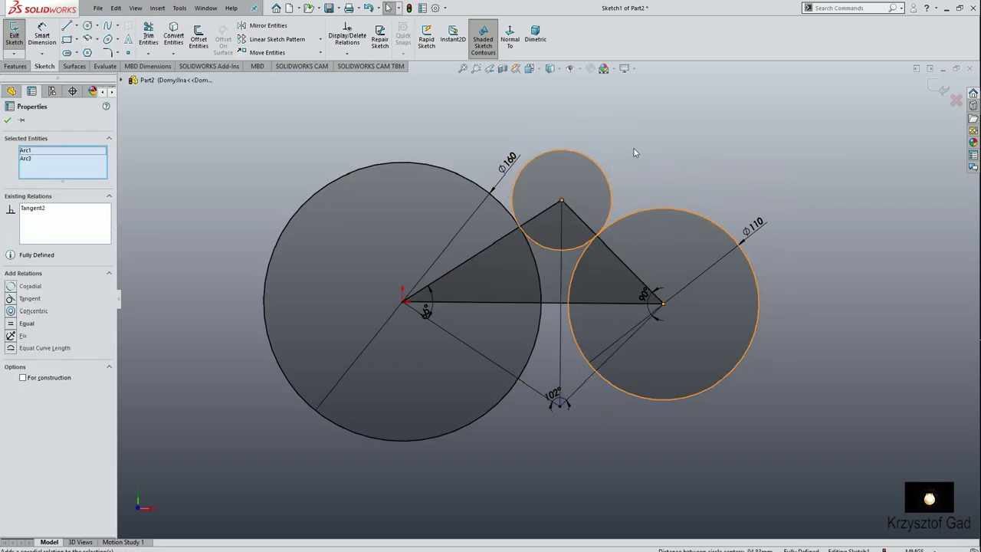
click(623, 128)
- Convert all lines, the Ø160 and apex circles to construction geometry, keeping the Ø110 circle
drag(576, 105, 838, 410)
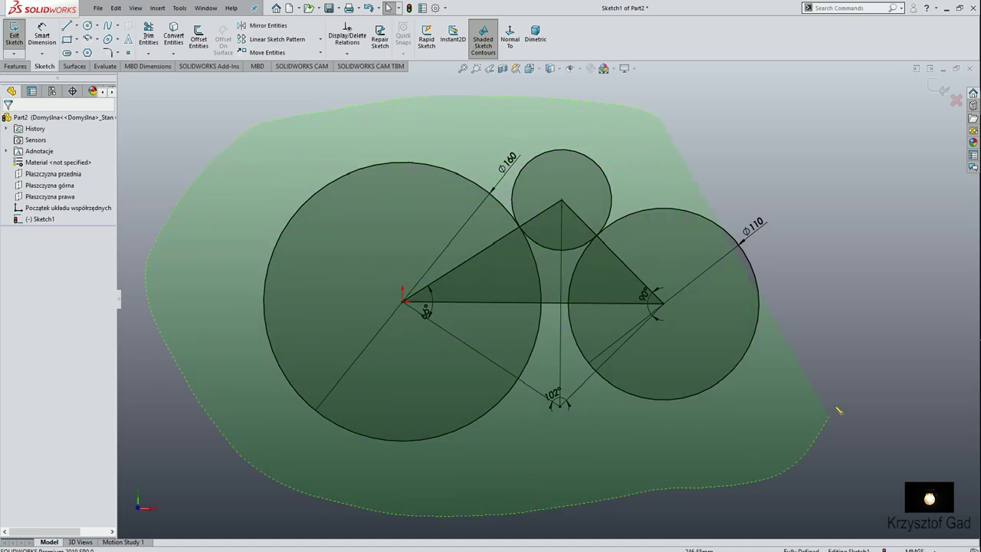
drag(687, 131, 703, 213)
ctrl+click(704, 217)
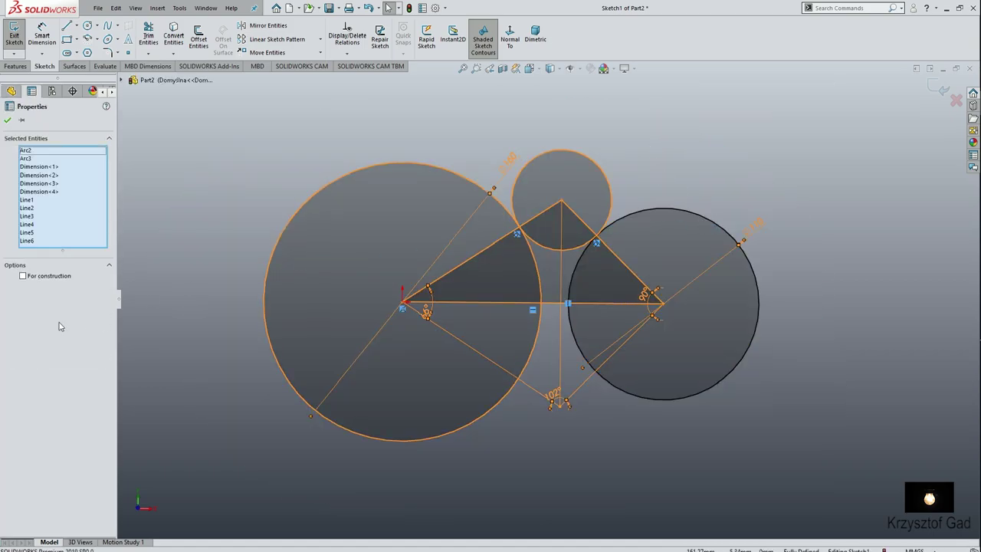
click(23, 276)
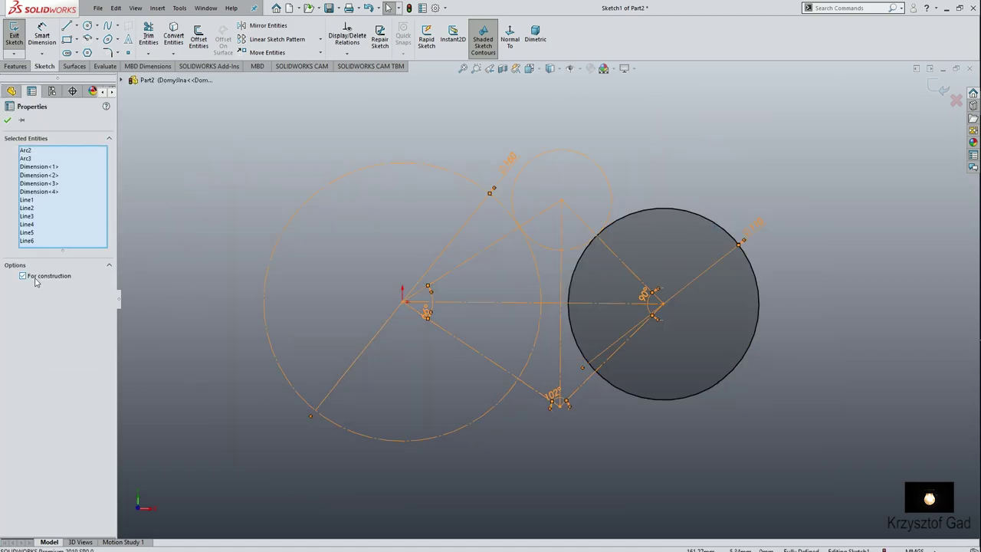
click(7, 121)
click(198, 38)
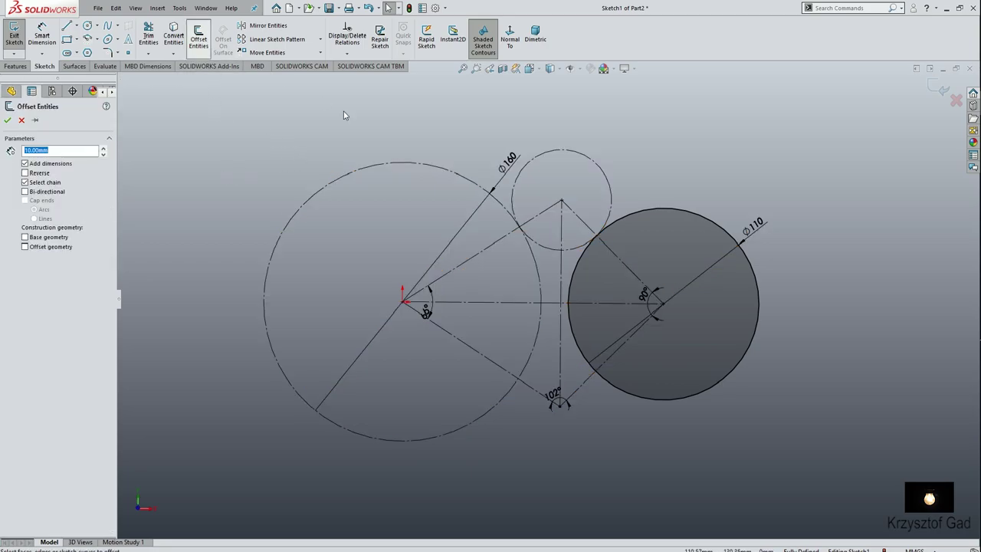
- Offset the Ø110 circle 1.5 mm and trim away the left arcs of both circles
click(639, 211)
text(1,5)
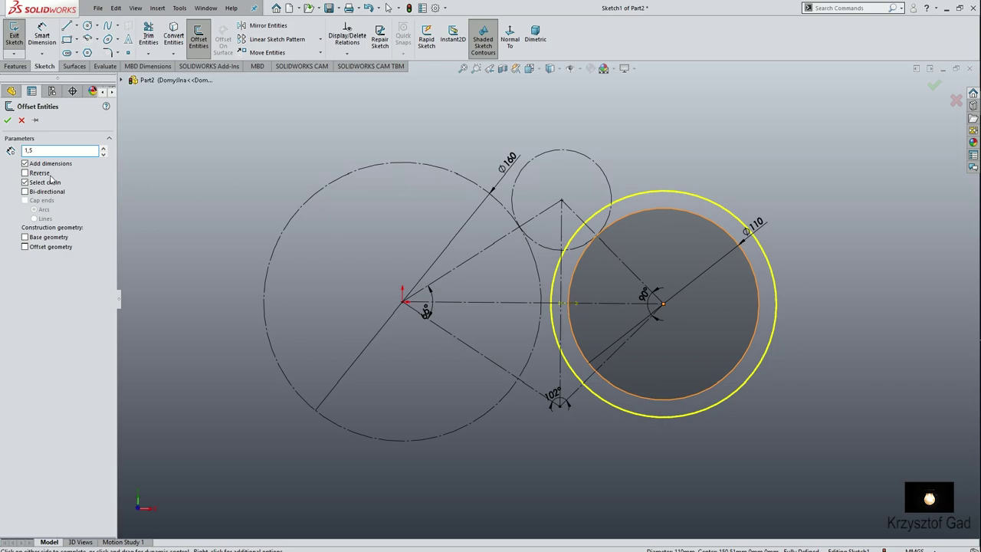
text(1.5)
key(Return)
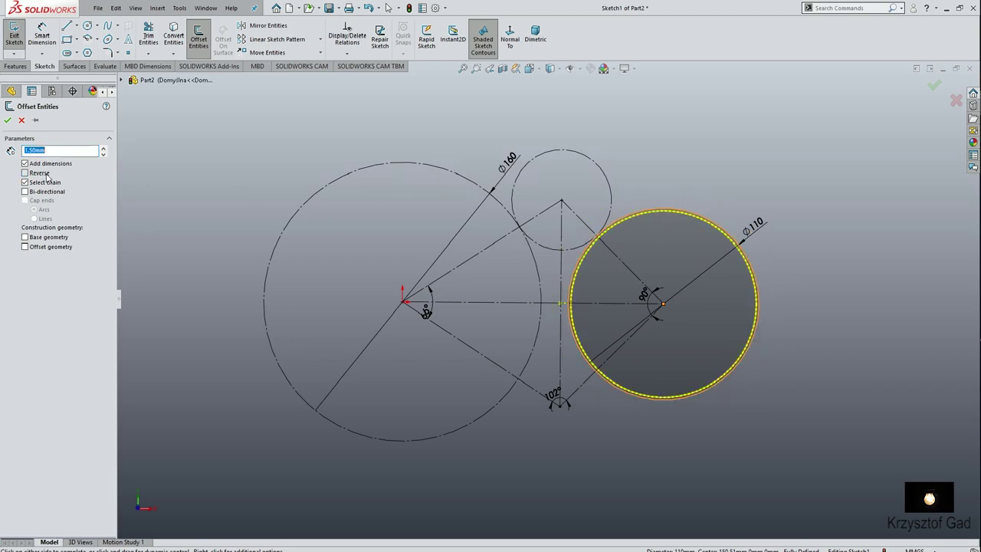
click(9, 121)
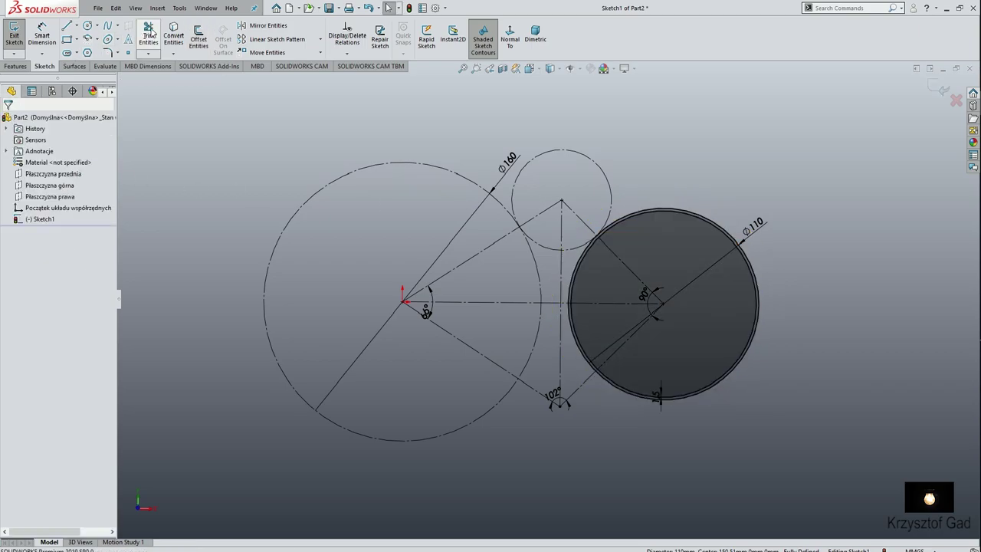
click(149, 33)
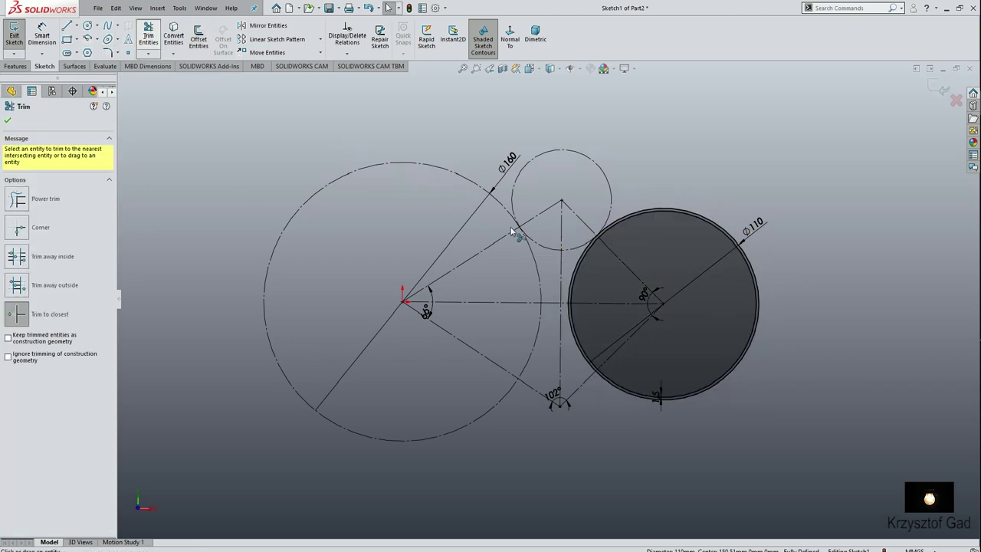
click(575, 282)
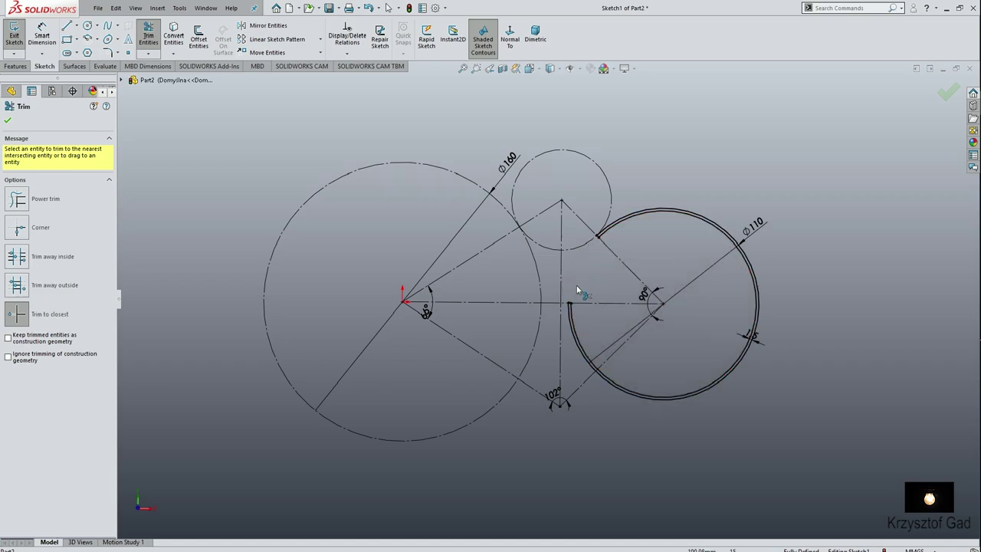
click(571, 332)
- Draw short lines capping both open ends of the 1.5 mm band
key(s)
click(643, 343)
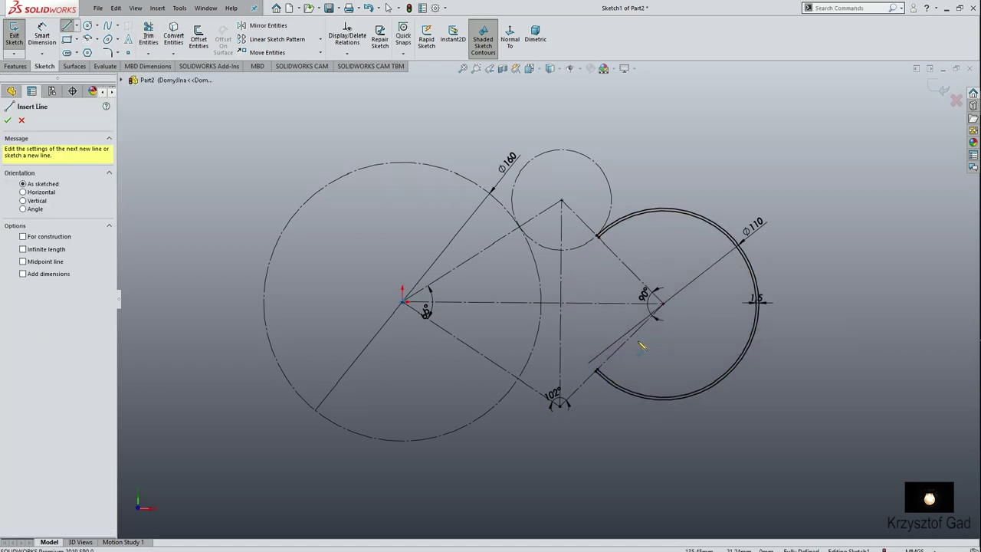
scroll(640, 345, down, 2)
scroll(625, 349, down, 3)
scroll(529, 292, down, 2)
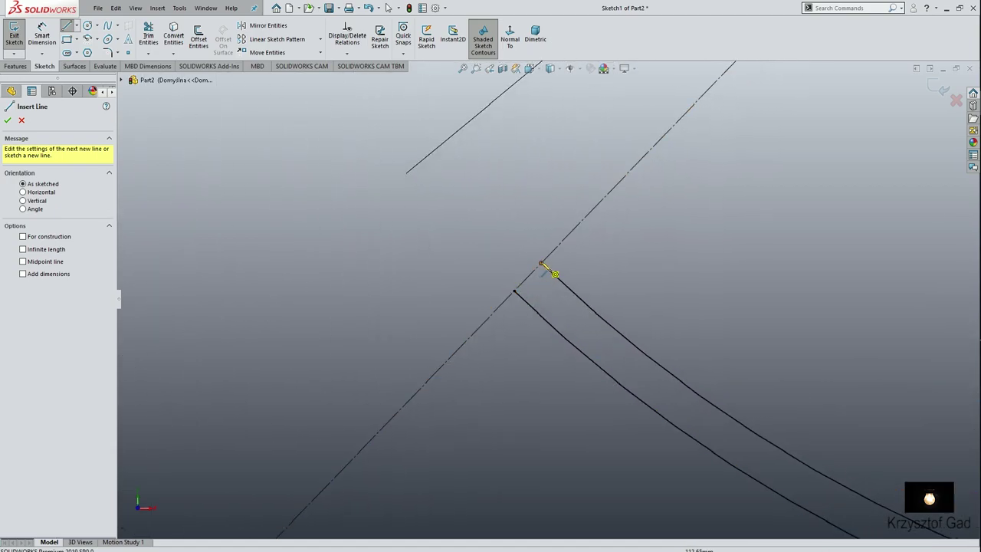
click(542, 264)
double_click(528, 282)
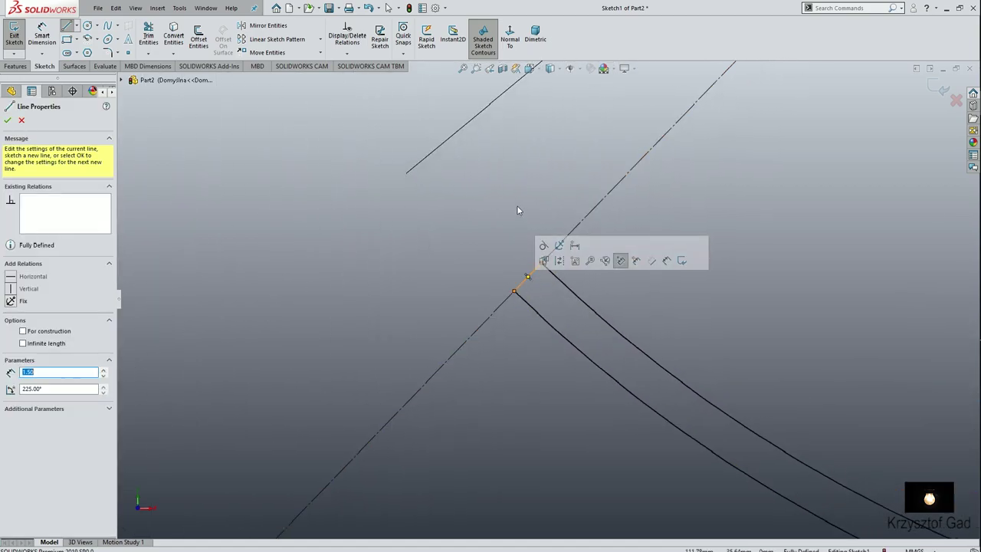
scroll(535, 206, up, 3)
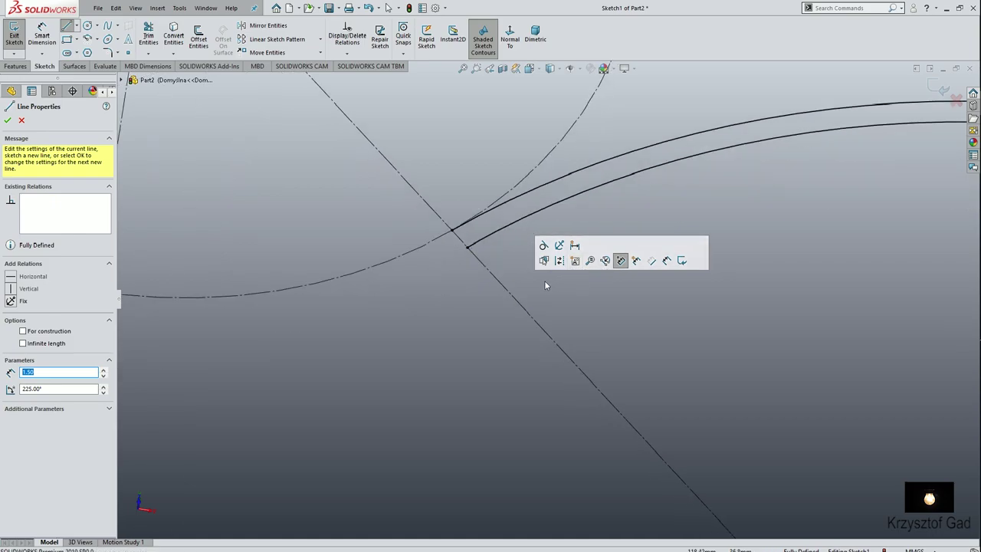
scroll(456, 207, down, 3)
click(453, 220)
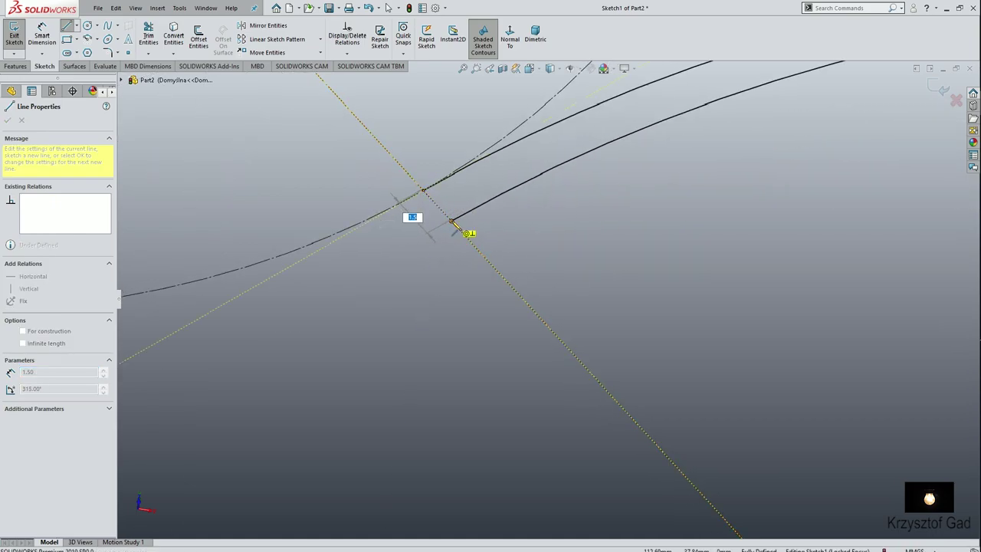
click(540, 218)
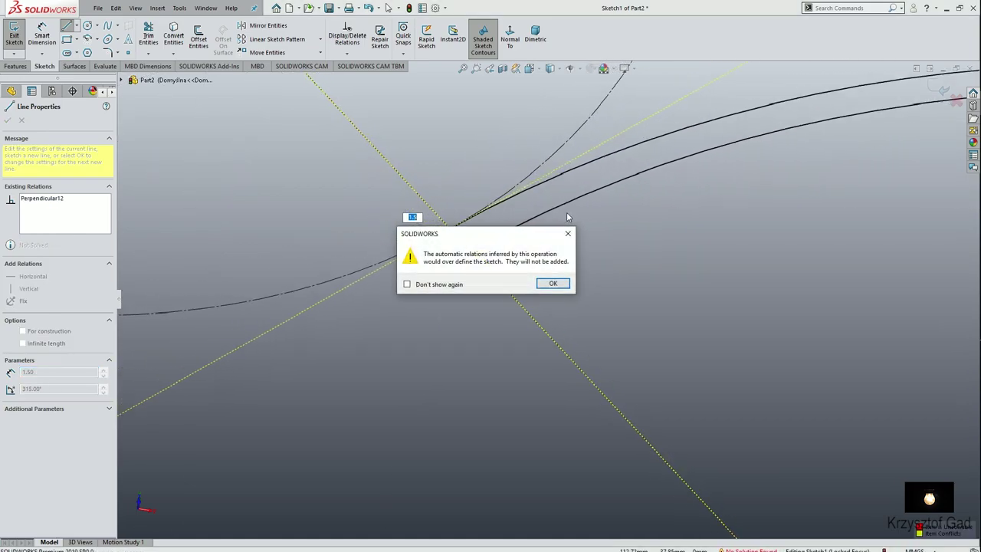
click(569, 285)
right_click(550, 279)
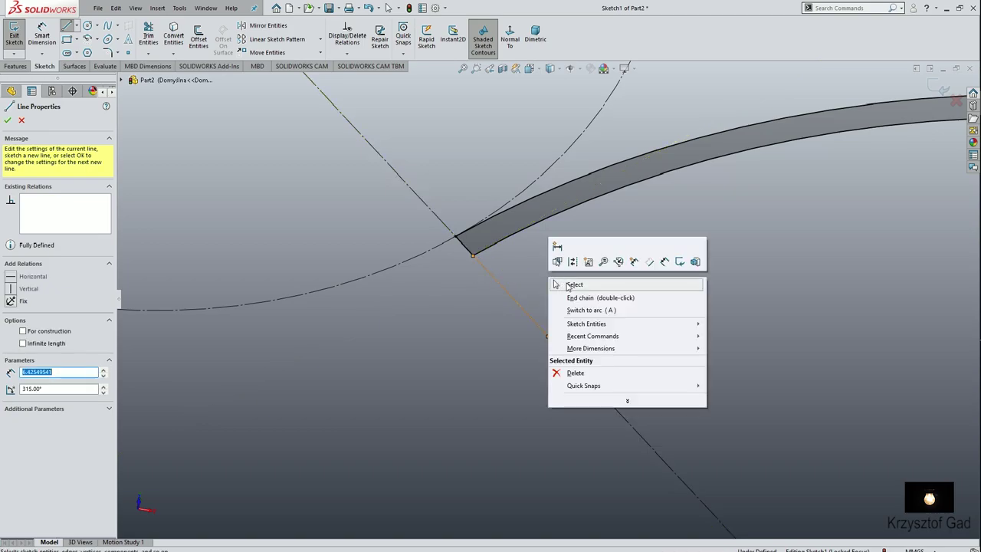
click(566, 284)
scroll(566, 284, up, 5)
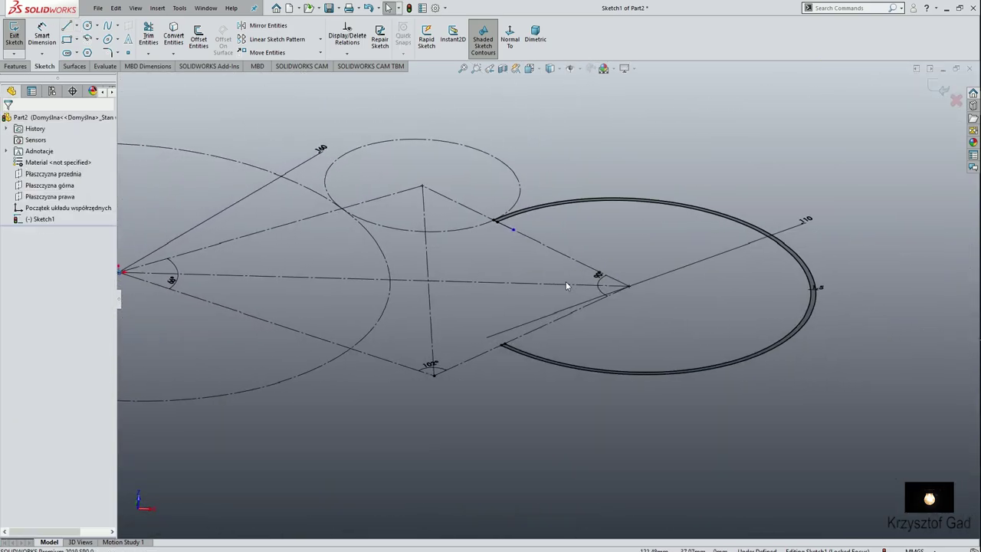
key(f)
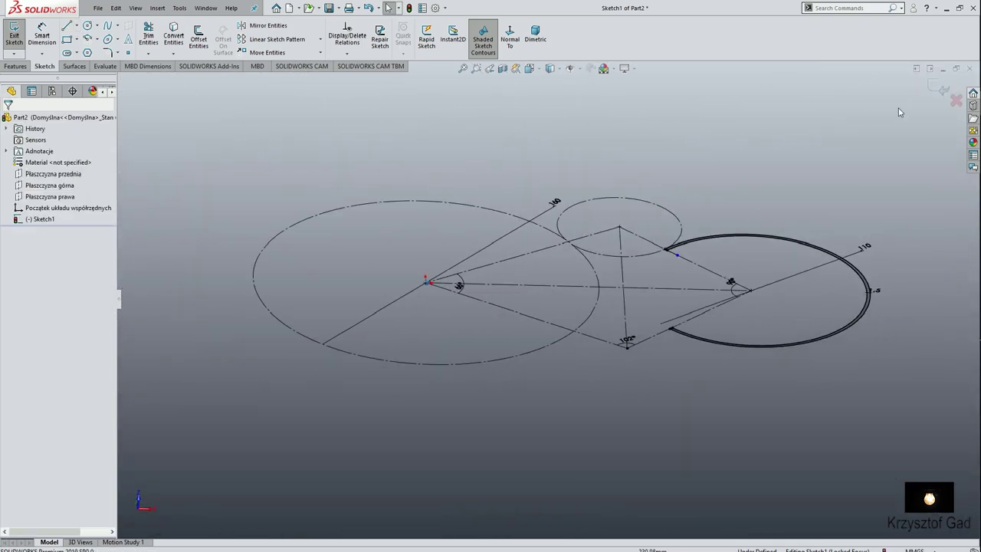
- Extrude Sketch1's open ring band 110 mm into a slit thin-walled tube (Boss-Extrude1)
click(943, 89)
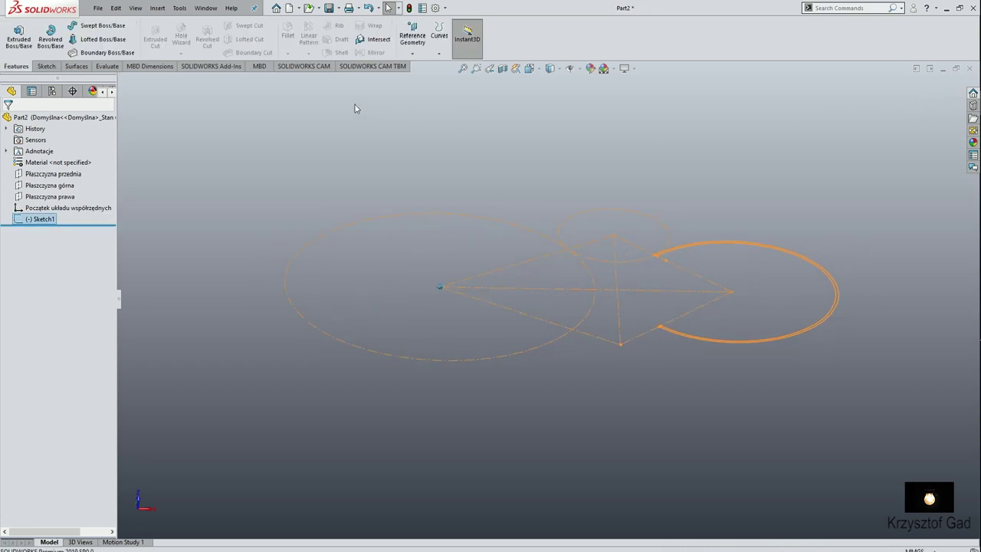
click(19, 37)
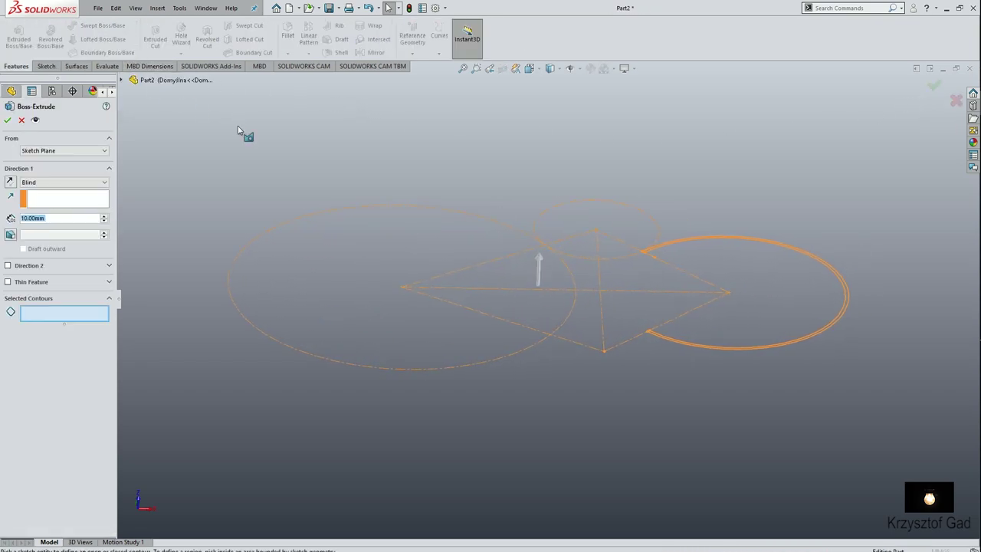
click(701, 237)
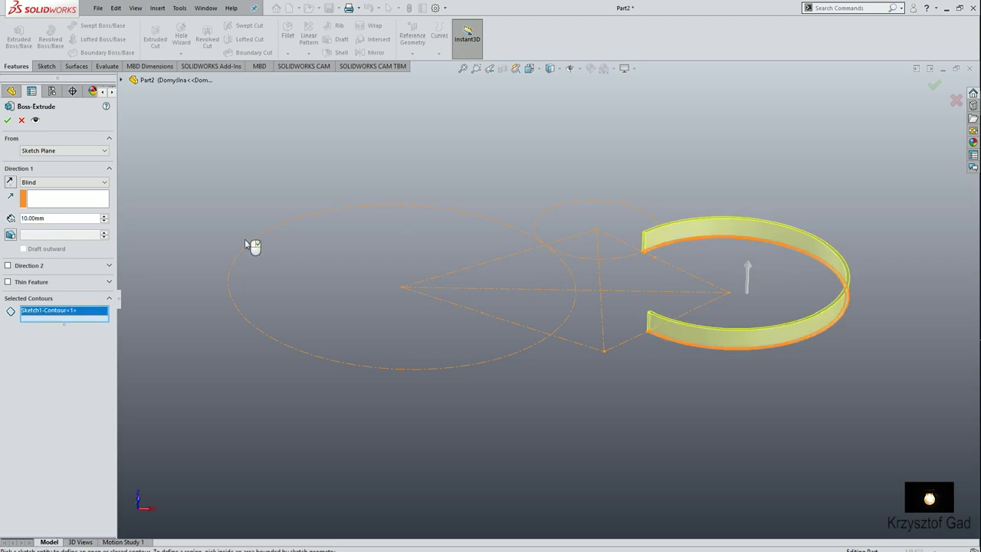
text(110)
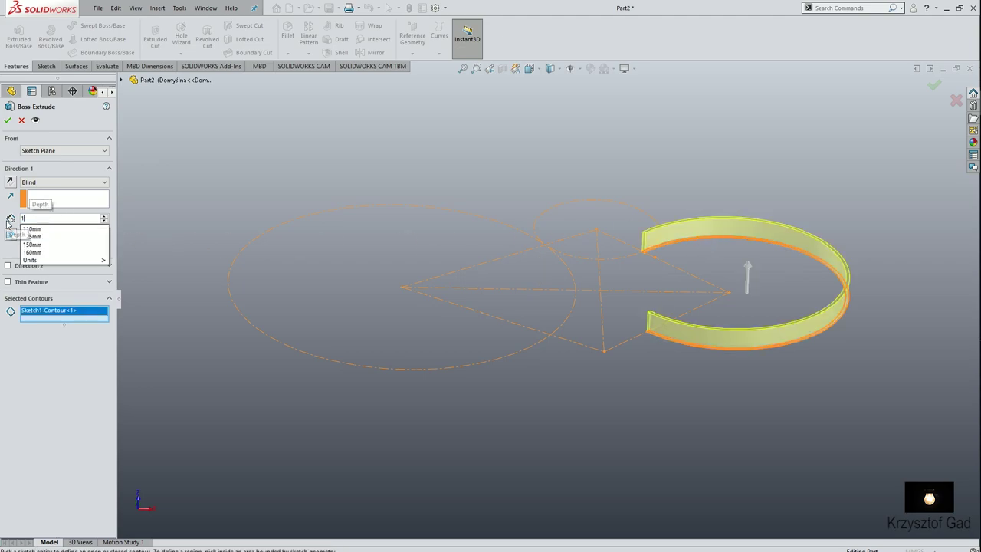
key(Return)
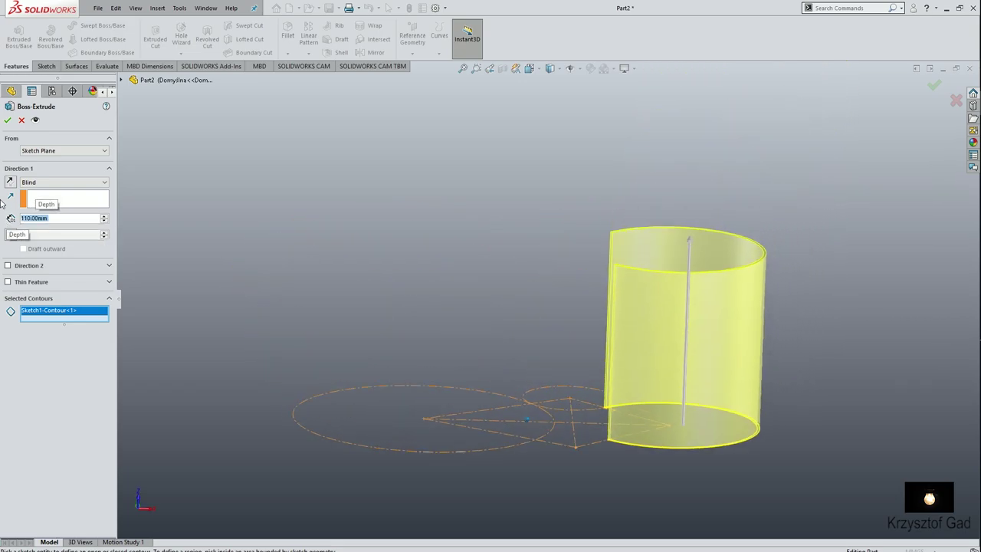
click(8, 123)
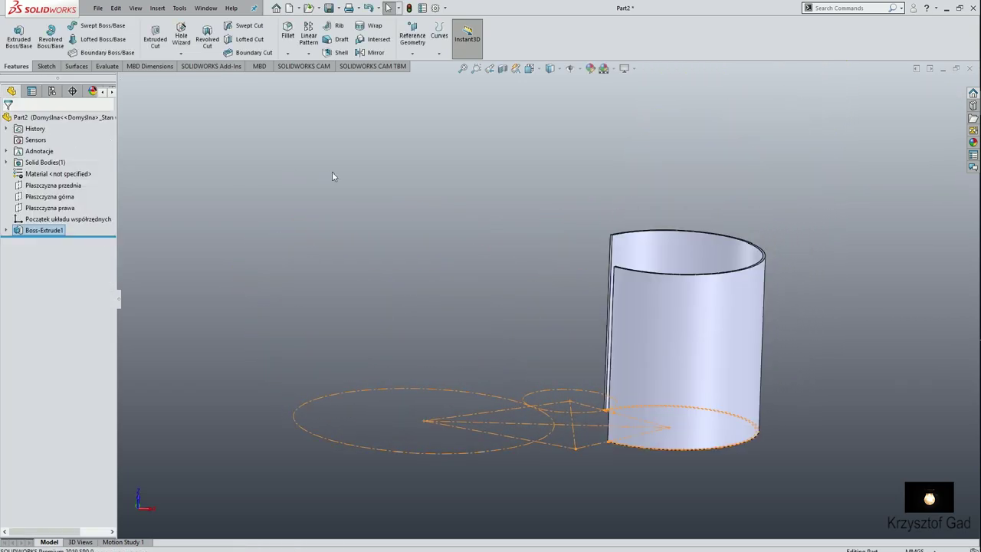
click(44, 68)
- Start a sketch on the tube's top face and convert the rim edge into it
click(14, 32)
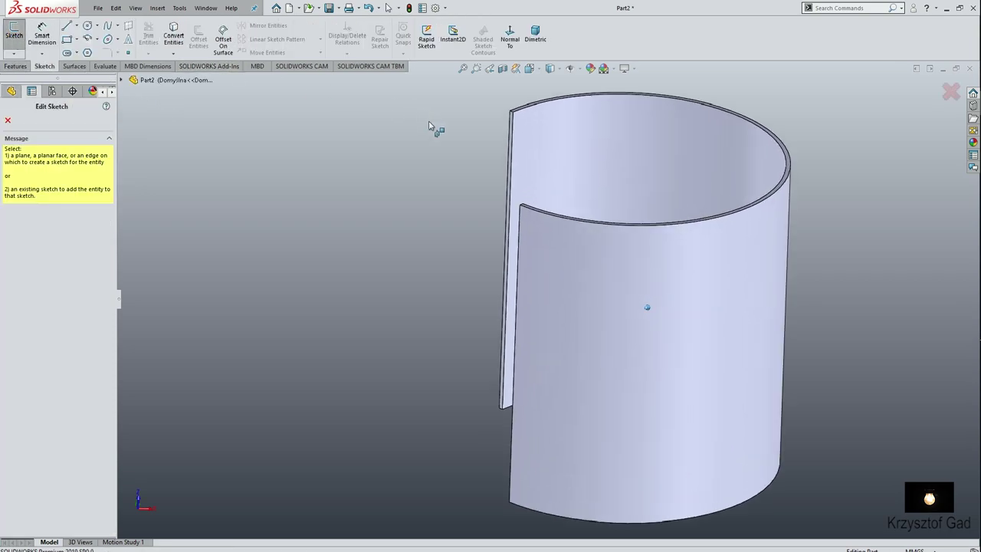
scroll(465, 186, up, 5)
click(407, 198)
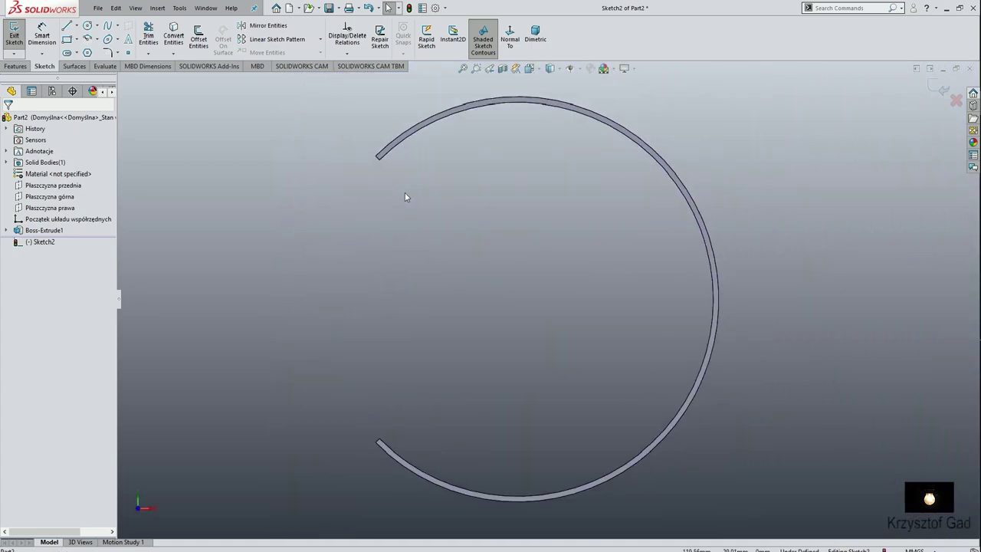
click(173, 34)
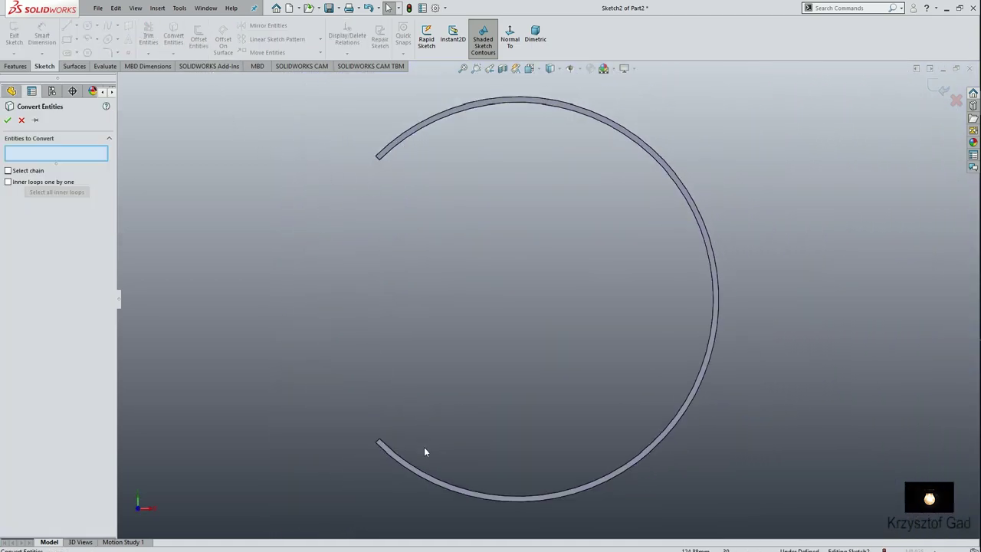
click(421, 473)
key(Return)
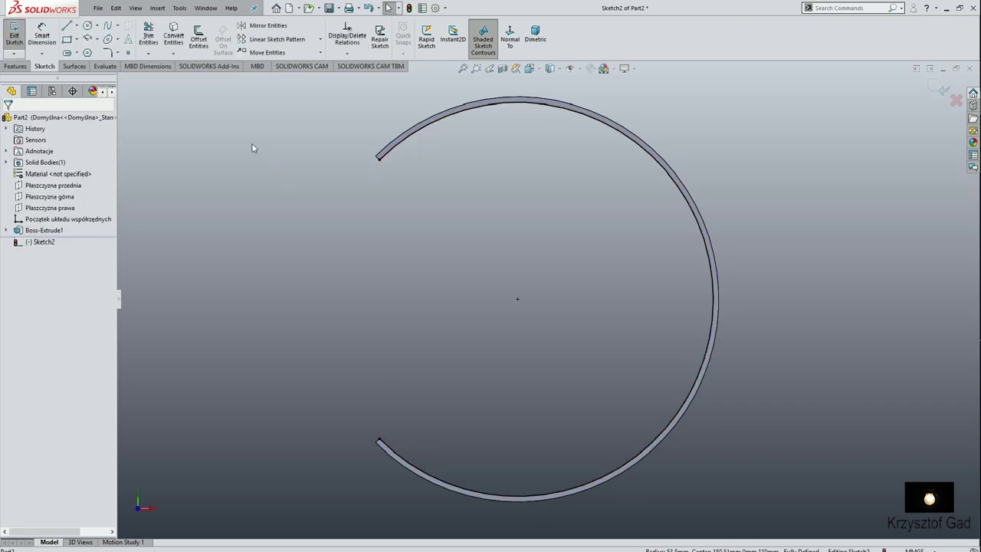
- Offset the converted rim arc 3 mm inward with Reverse
click(199, 36)
click(390, 451)
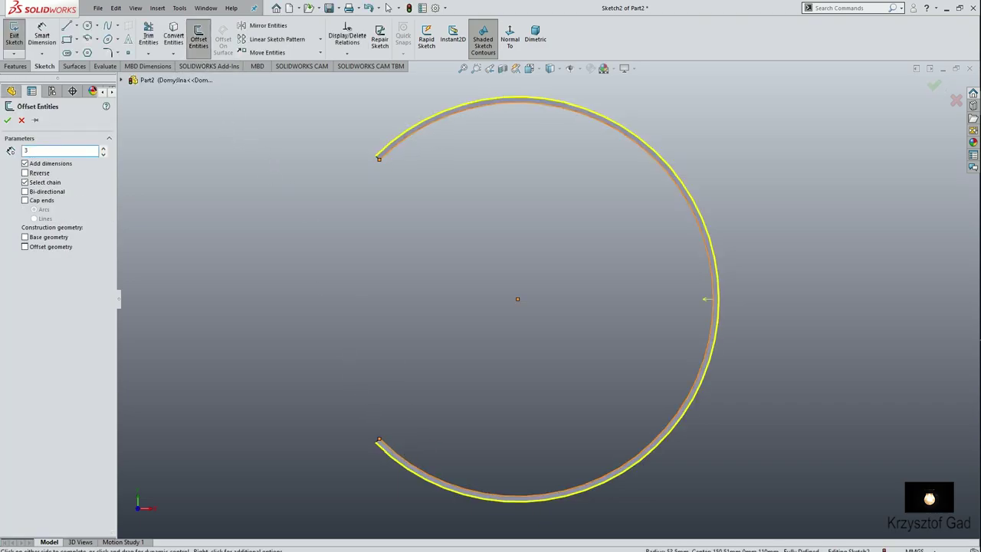
click(43, 175)
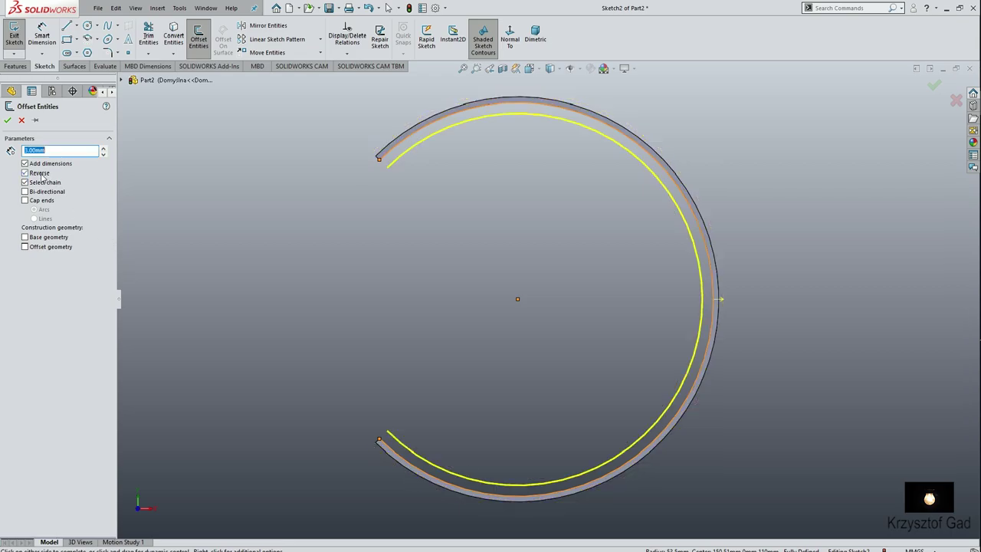
click(7, 119)
key(s)
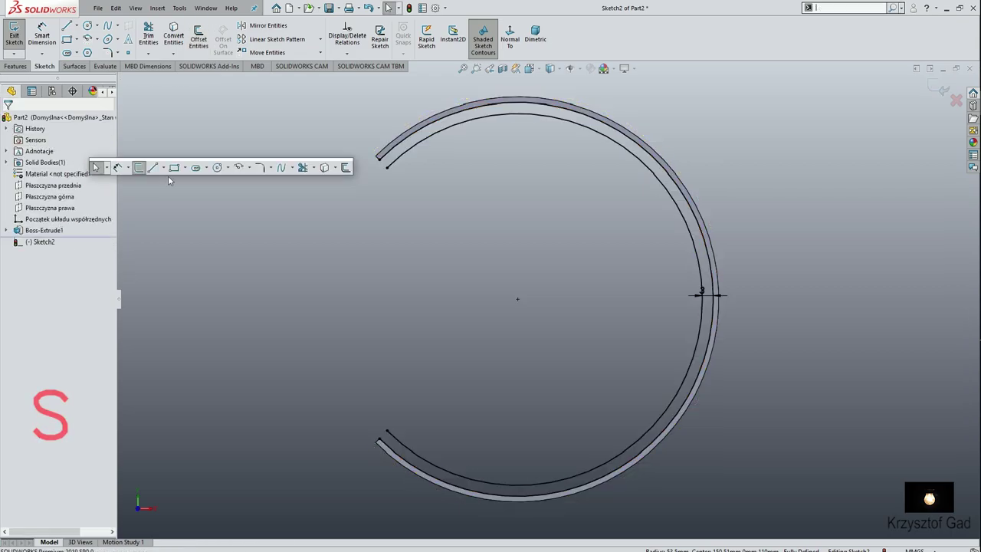
- Draw a line from the ring's centre out past the lower gap
click(153, 167)
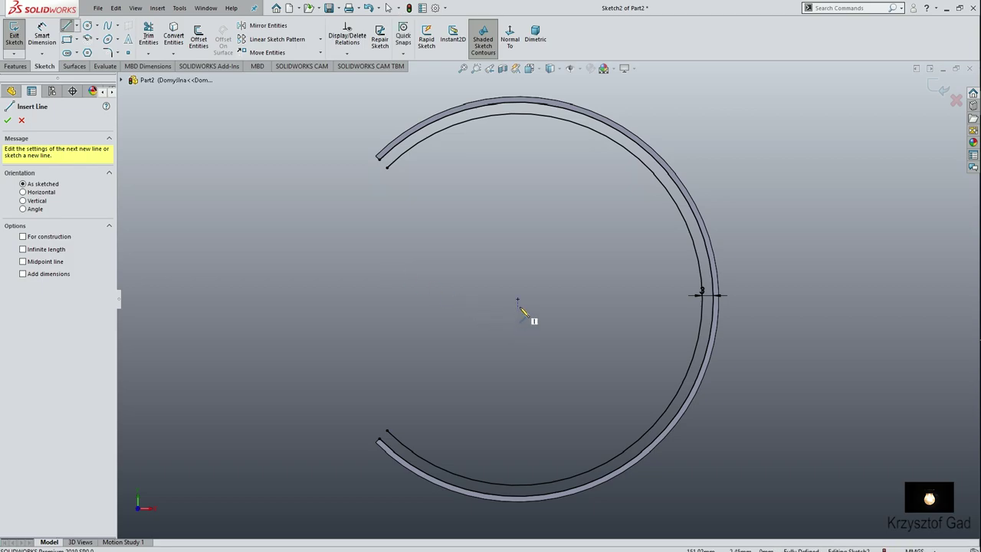
click(519, 299)
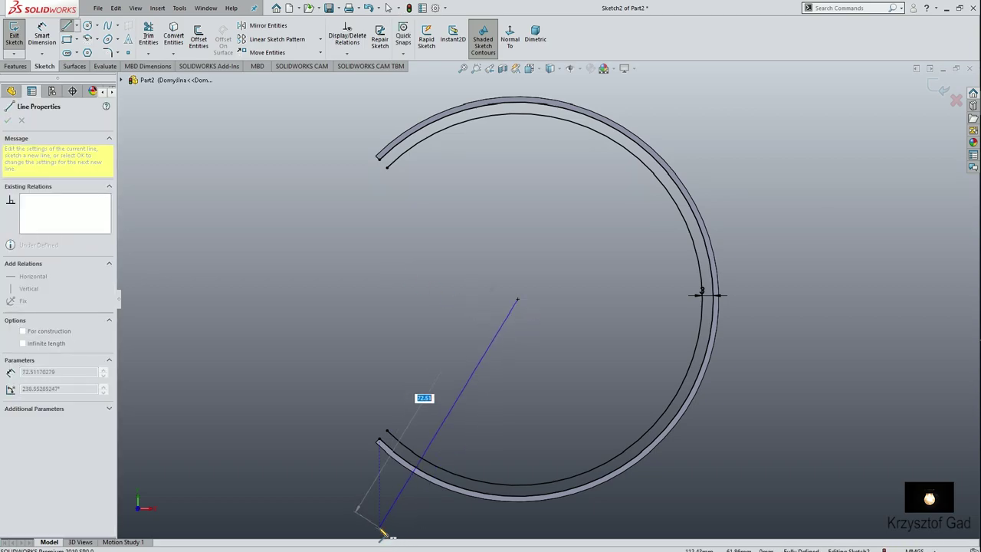
click(361, 524)
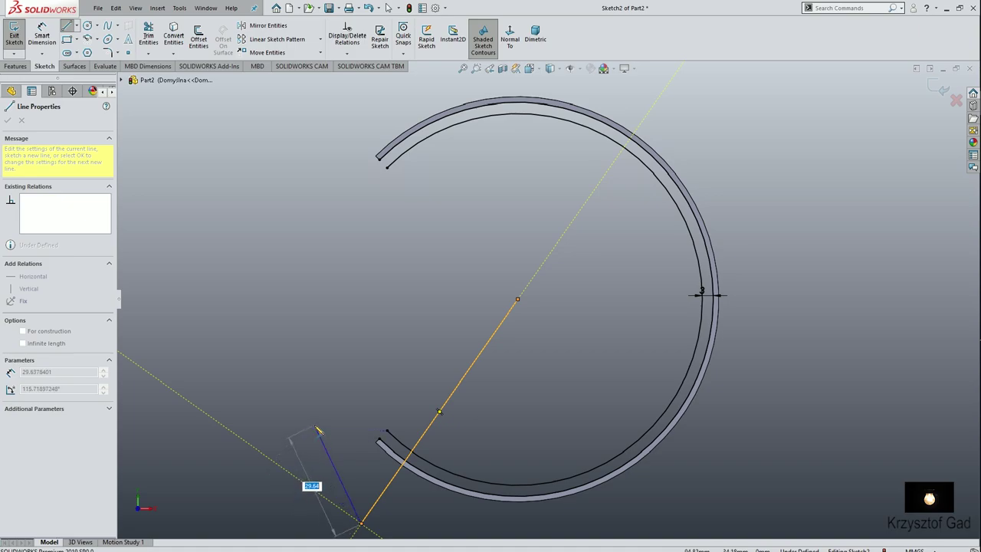
key(Escape)
- Dimension the line at 50° to Płaszczyzna górna (top plane)
key(s)
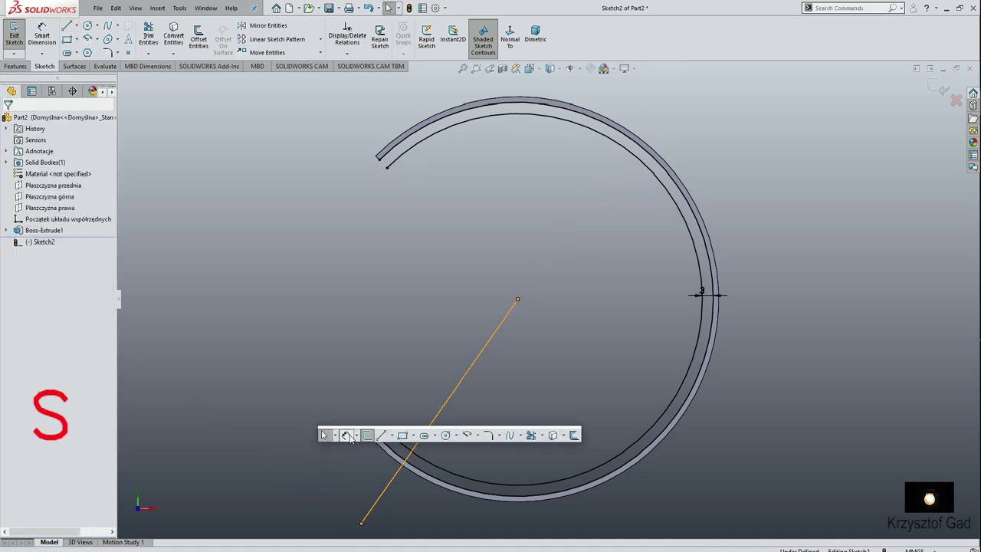
click(347, 436)
click(466, 375)
scroll(253, 230, up, 3)
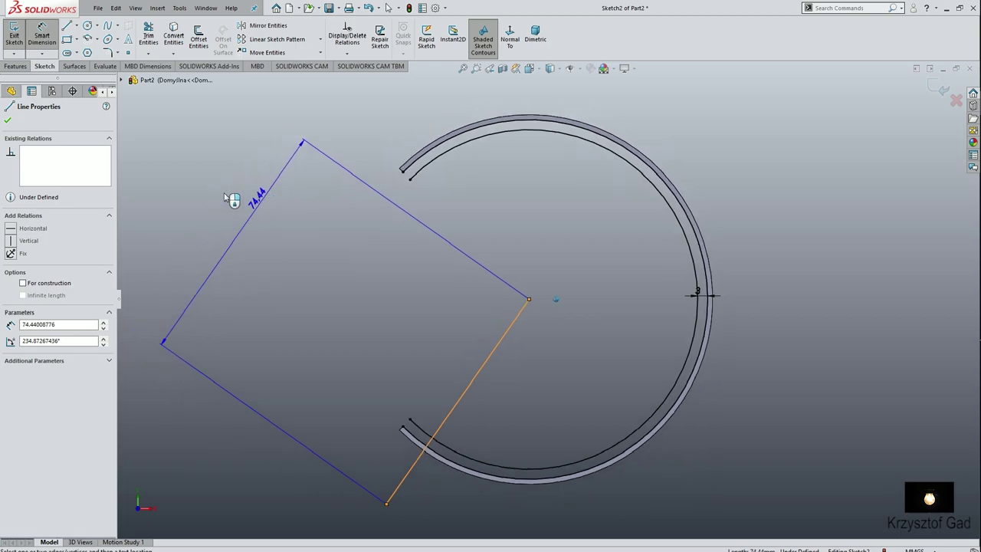
scroll(224, 190, up, 3)
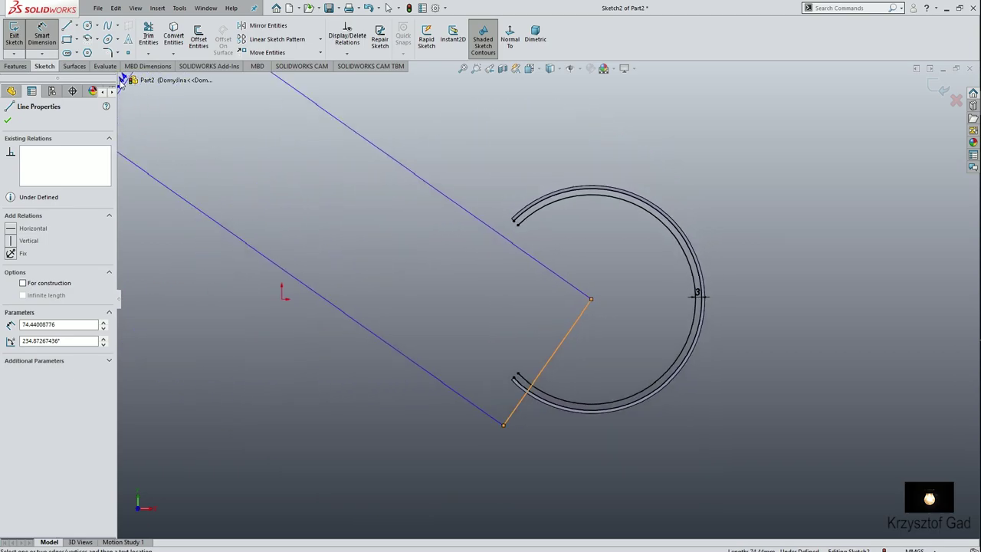
click(176, 158)
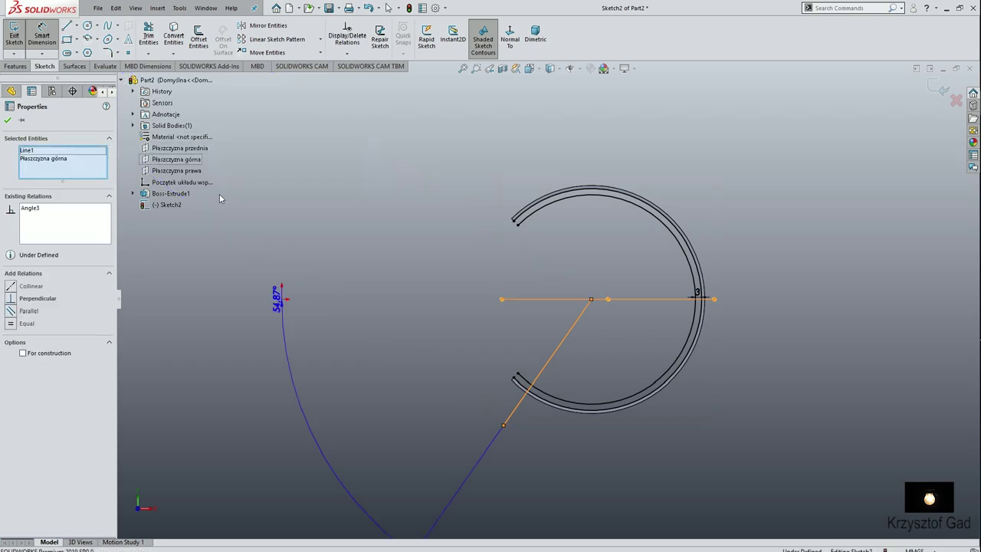
click(510, 328)
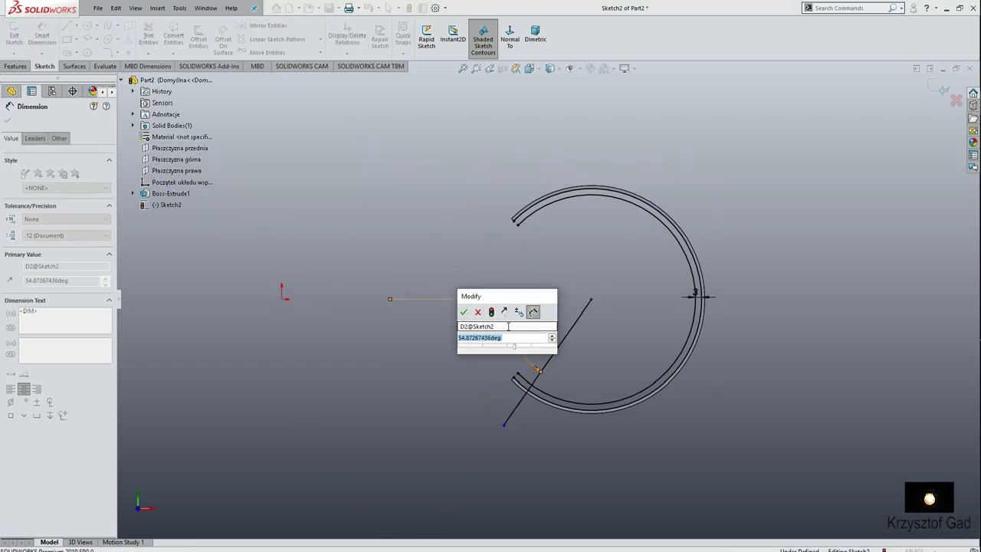
text(50)
key(Return)
scroll(509, 323, down, 1)
scroll(508, 330, down, 2)
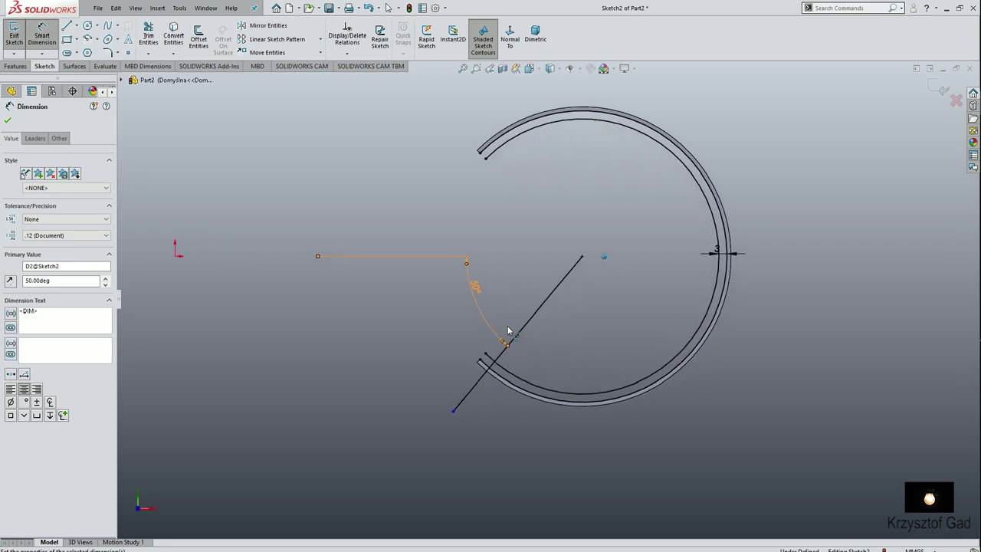
scroll(508, 330, down, 1)
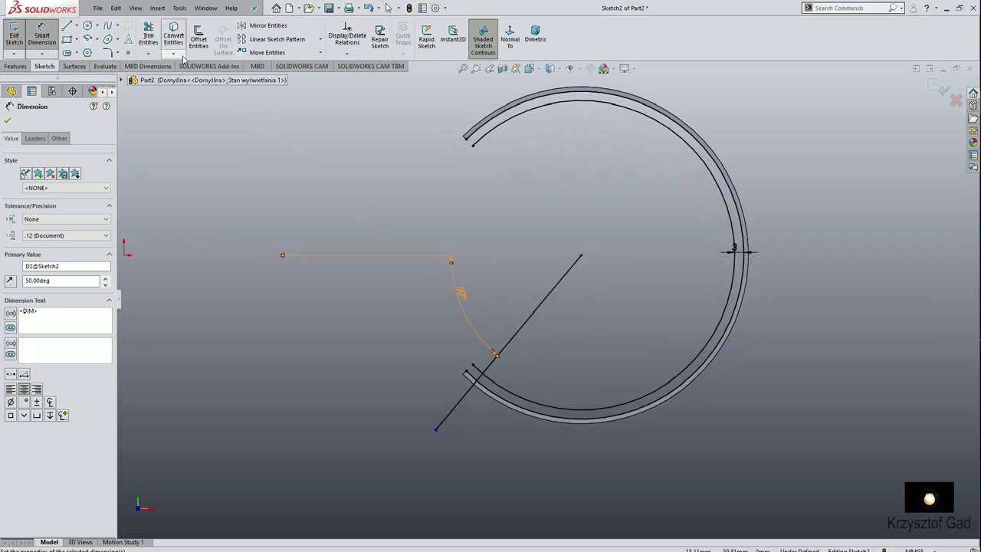
key(Escape)
- Mirror the 50° line about Płaszczyzna górna to the upper opening
click(267, 25)
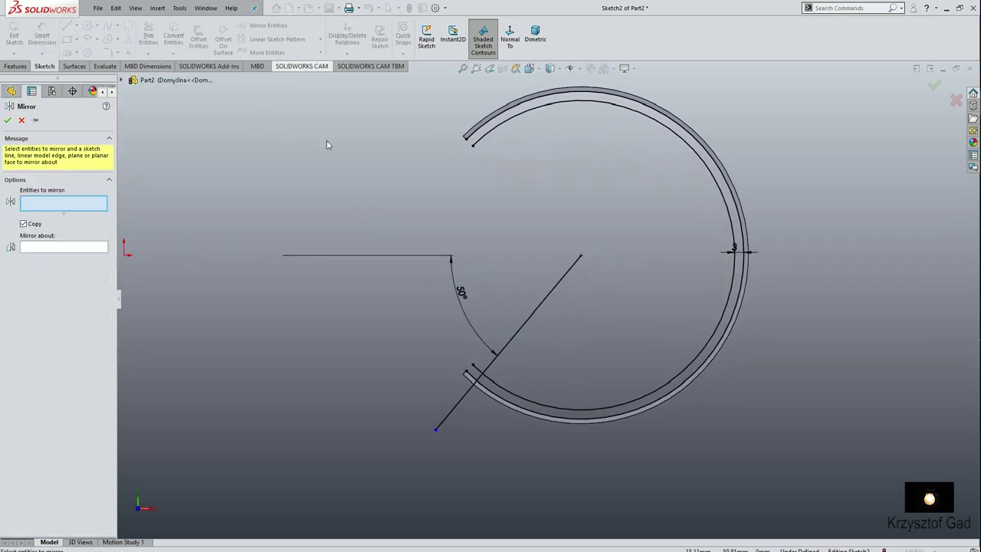
click(519, 328)
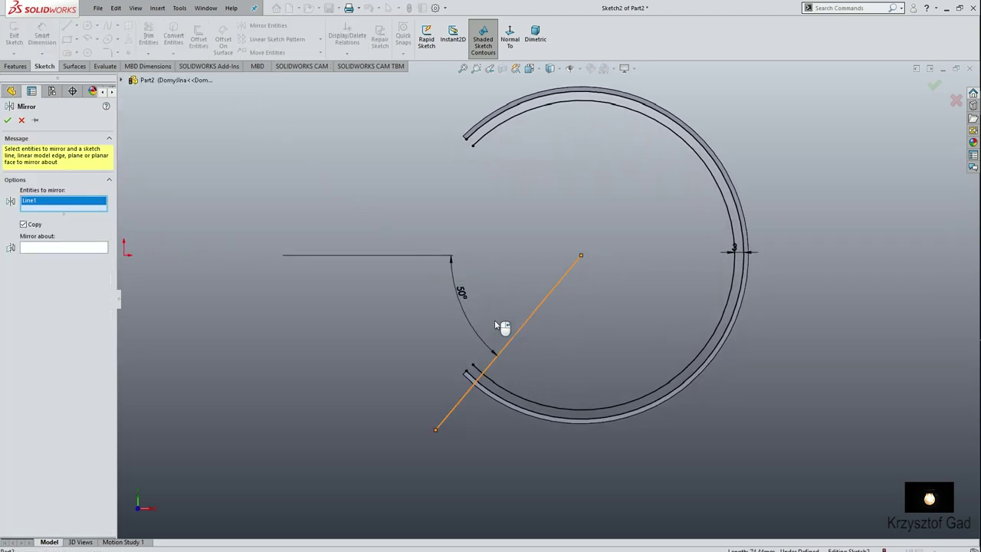
click(57, 249)
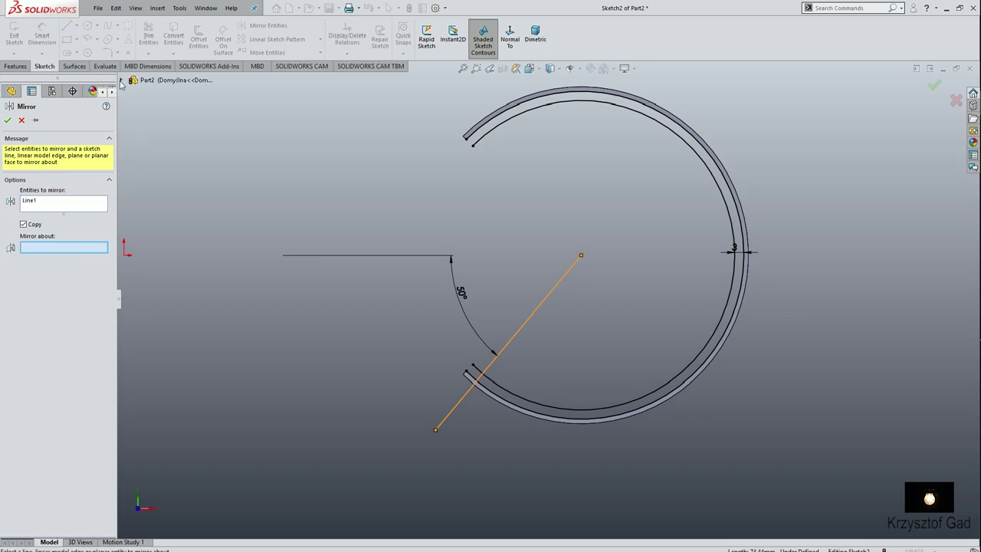
click(122, 81)
click(167, 160)
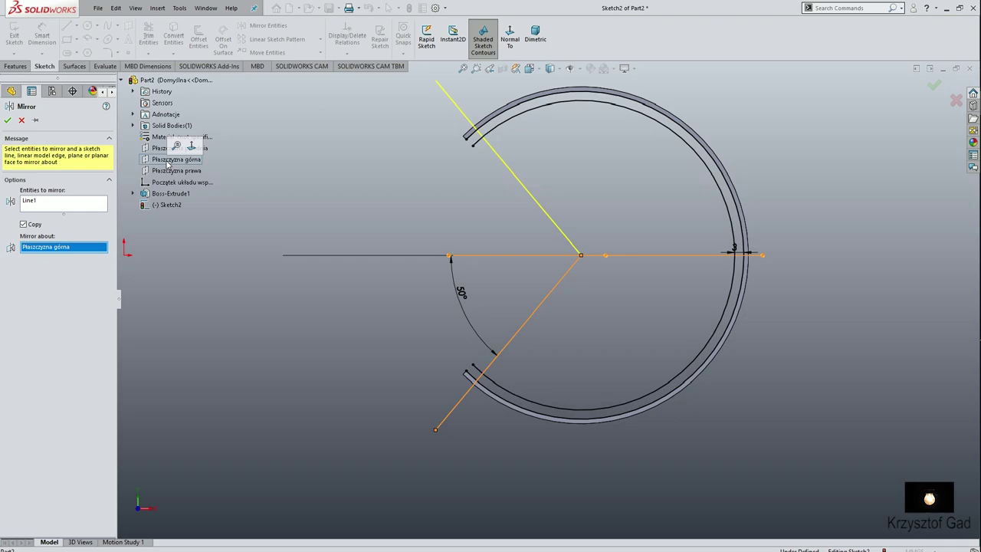
click(9, 121)
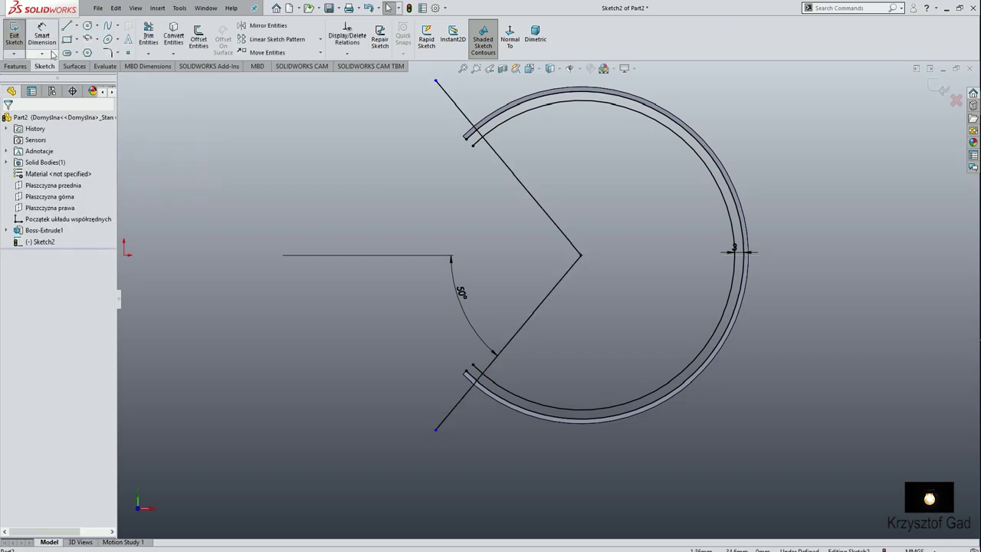
- Trim the lower and upper diagonals down to short cuts across the band
click(148, 36)
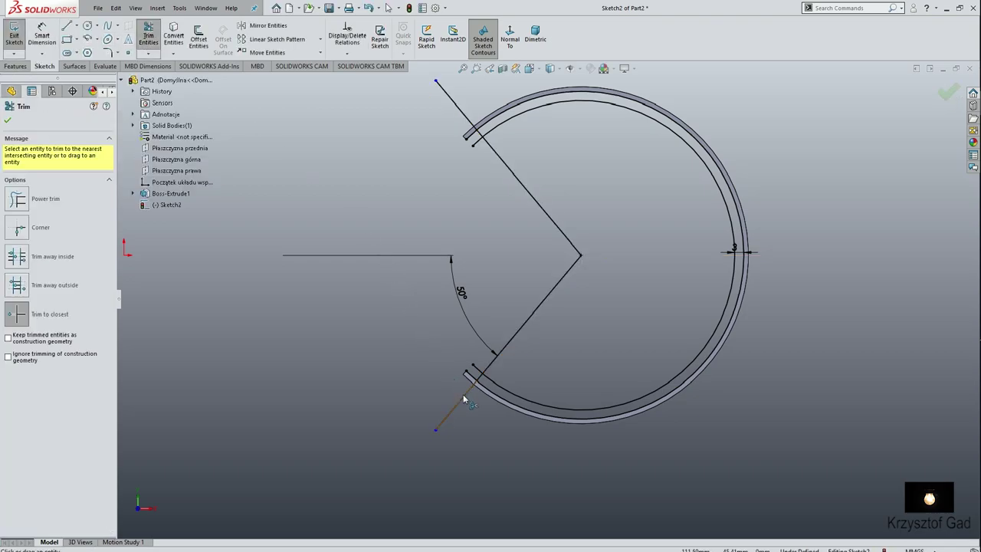
click(513, 315)
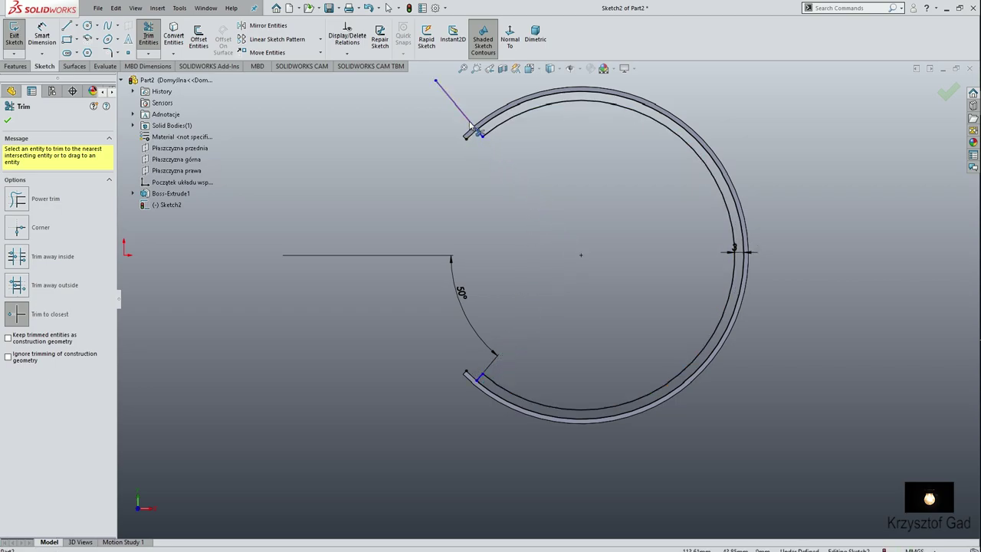
click(470, 123)
key(Escape)
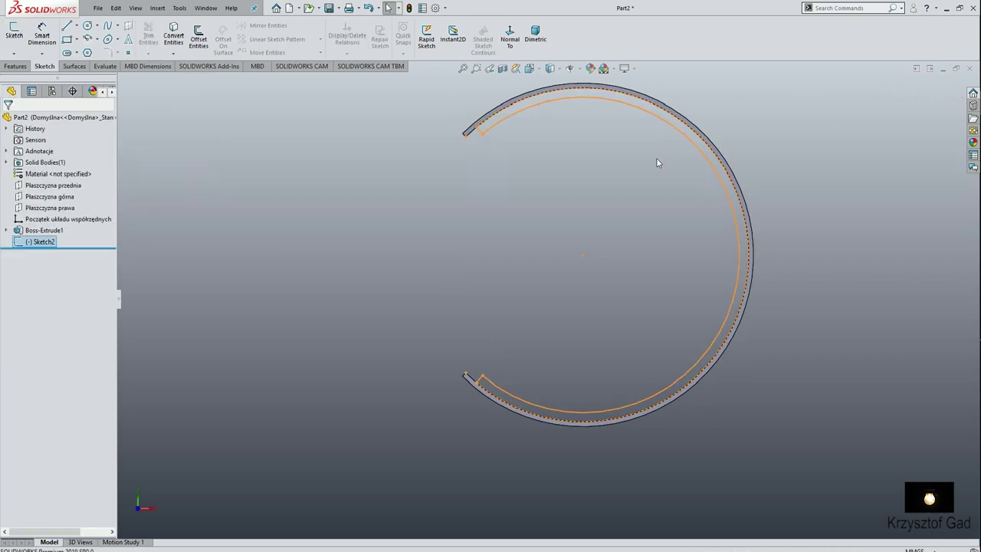
- Extrude the 3 mm rim band 4 mm, reversed down into the shell, as Boss-Extrude2
key(s)
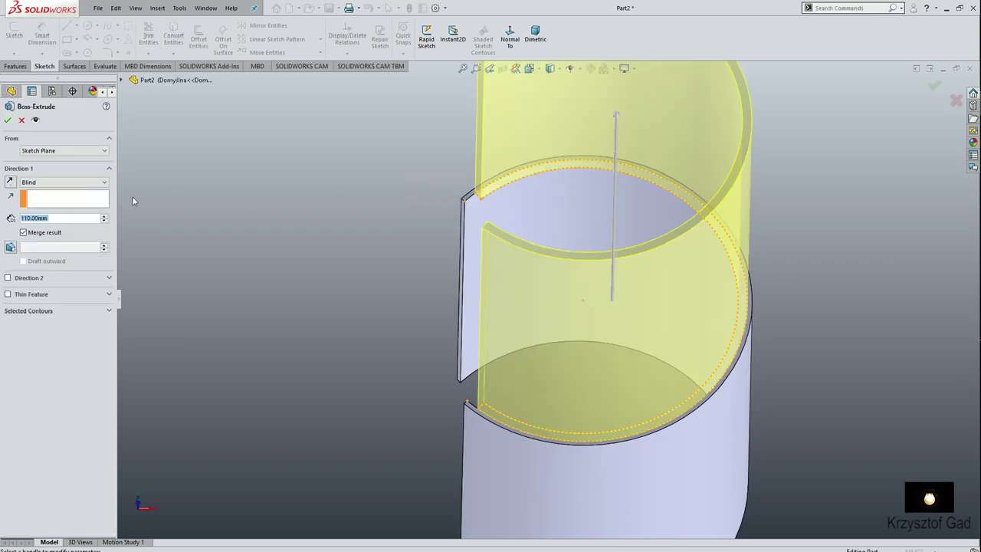
text(4)
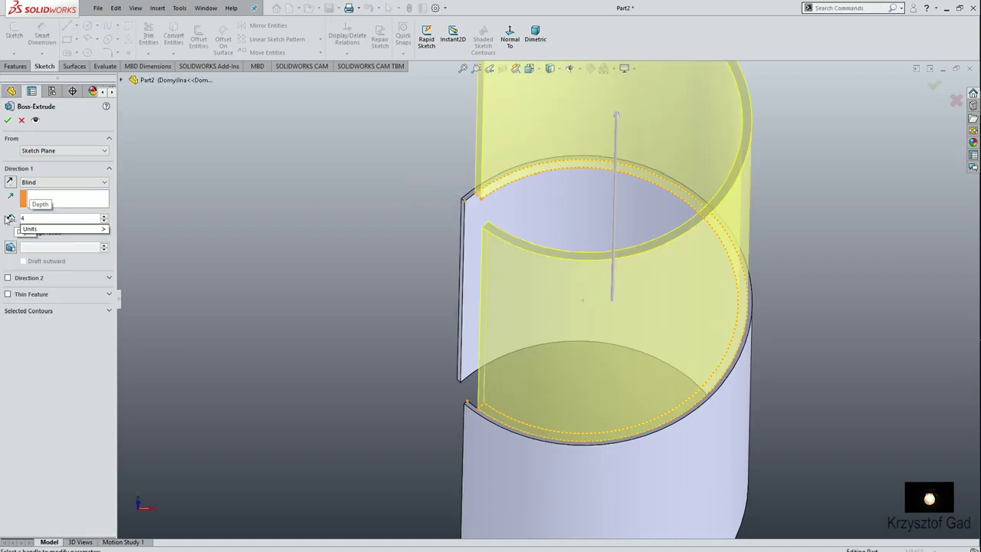
key(Return)
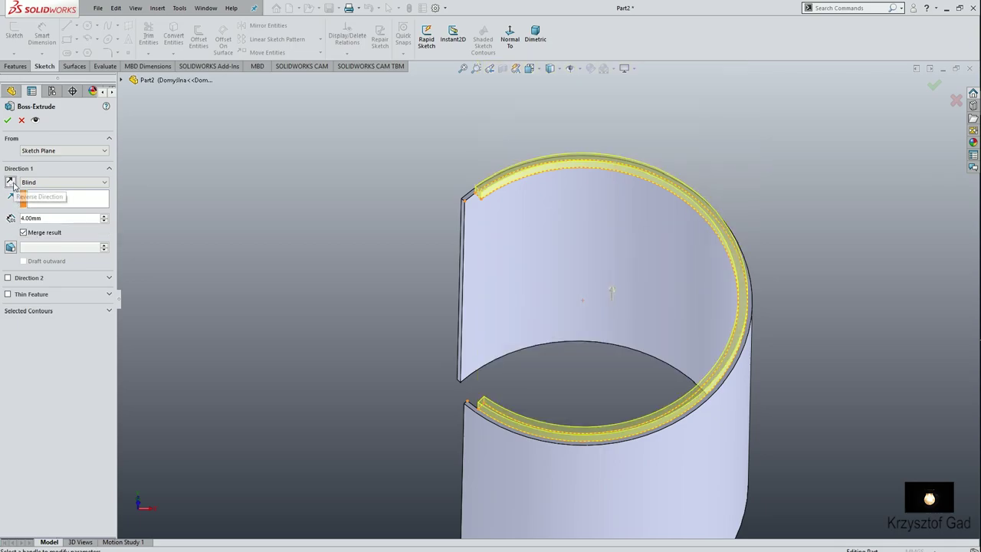
click(13, 185)
click(7, 121)
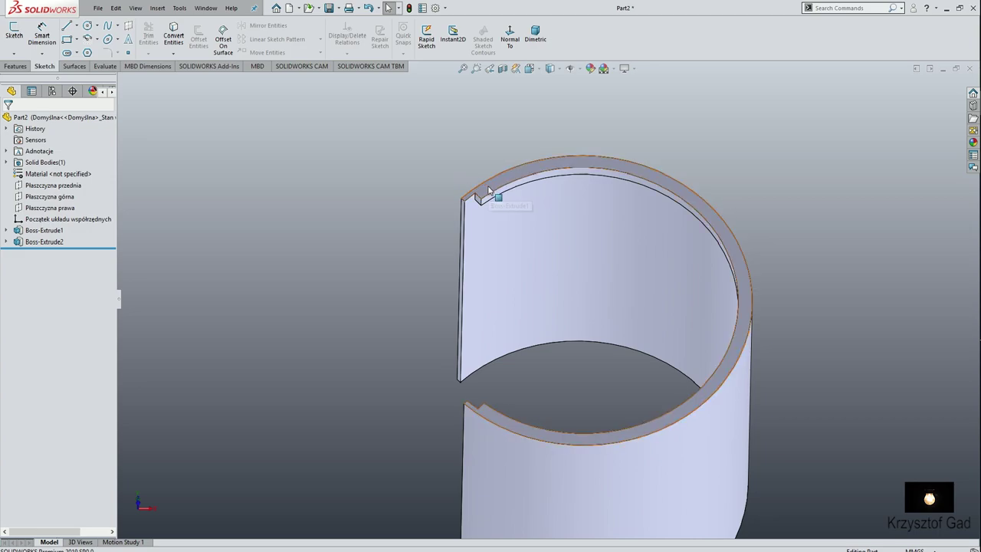
click(526, 174)
- Sketch on the rim's top face and offset its inner edge by 3 mm and 1.5 mm
click(534, 155)
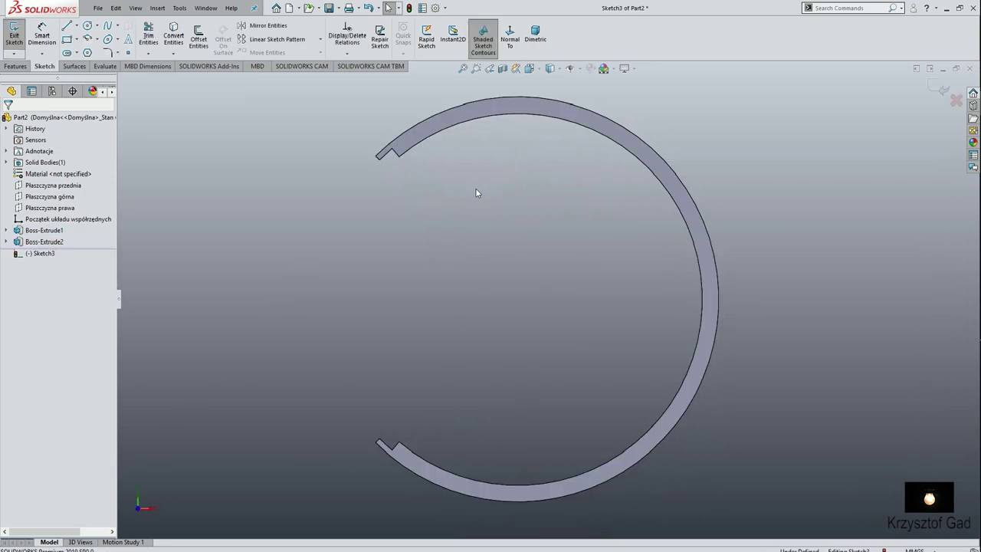
click(211, 51)
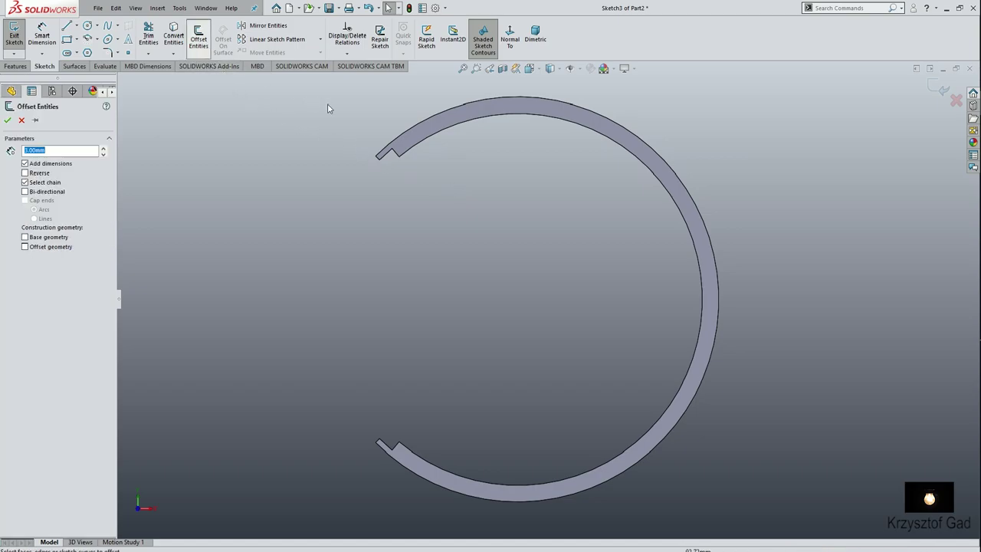
click(414, 151)
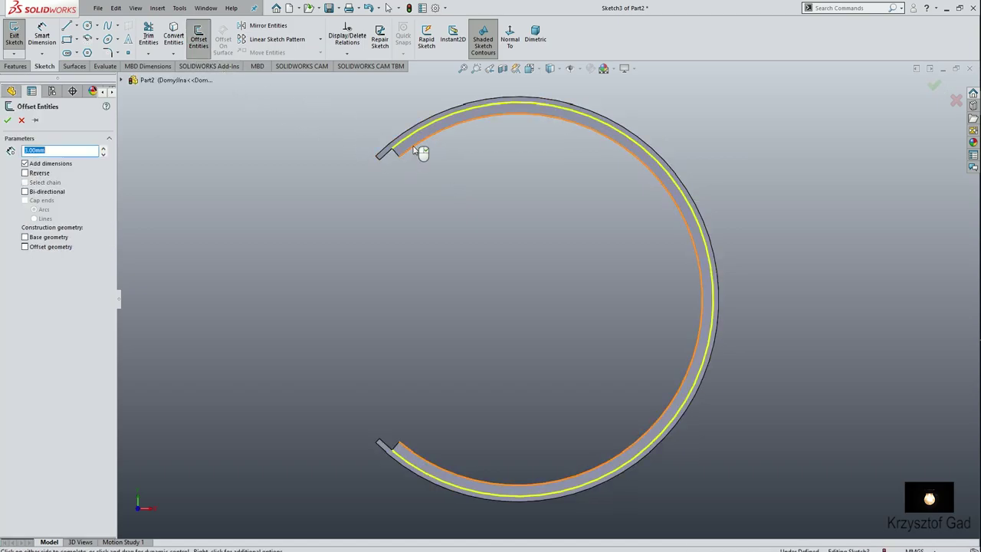
click(8, 120)
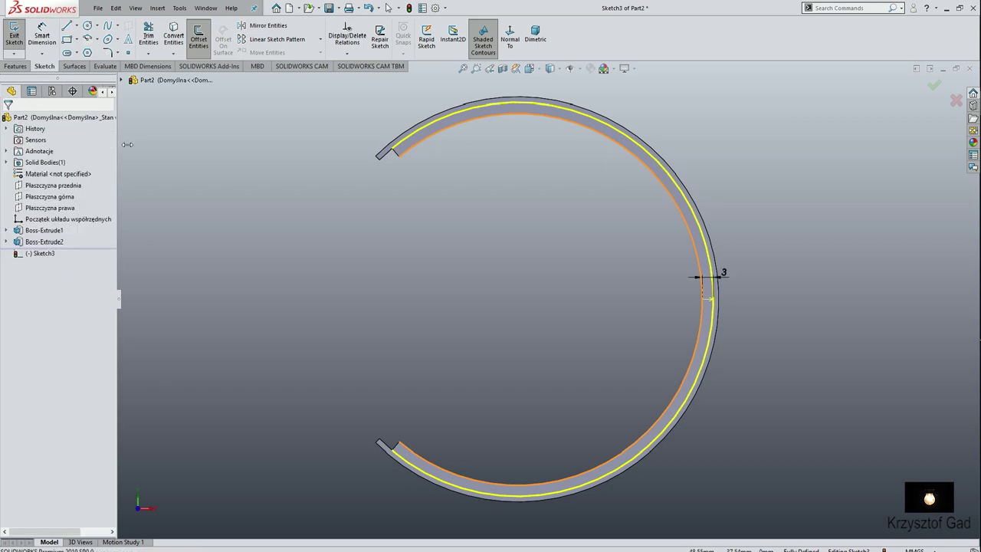
click(201, 36)
text(1,5)
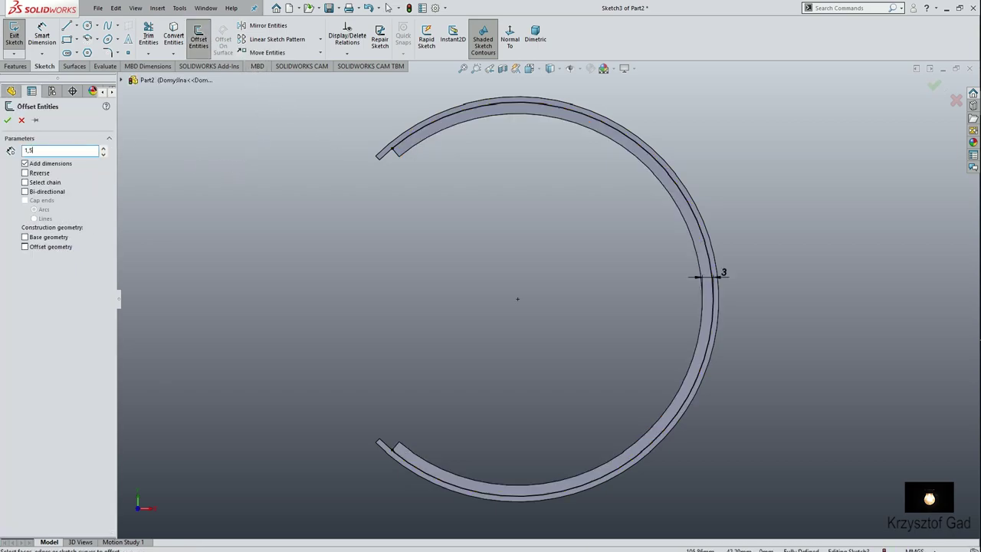
click(421, 149)
click(7, 120)
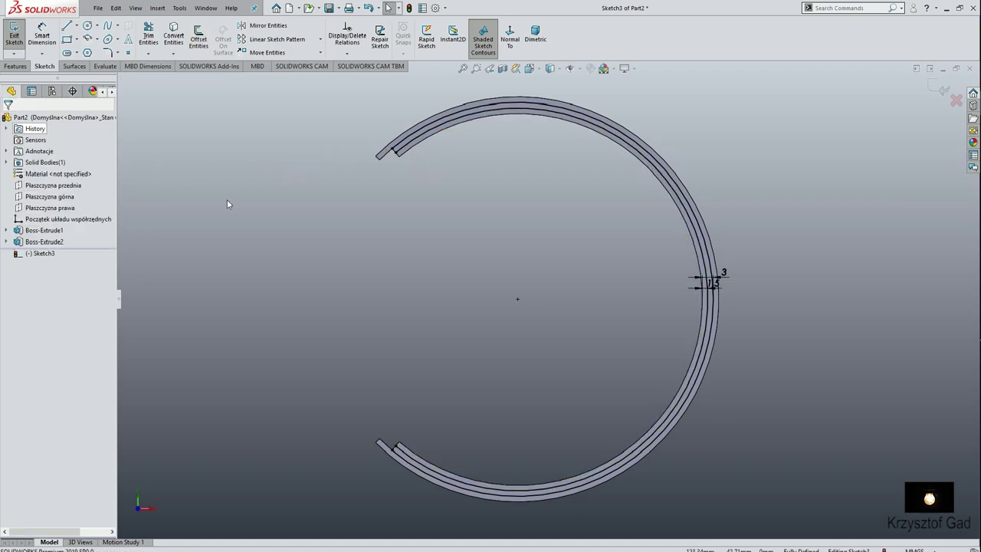
- Cap both open ends of the offset arcs with short 1.5 mm lines and close Sketch3
click(66, 25)
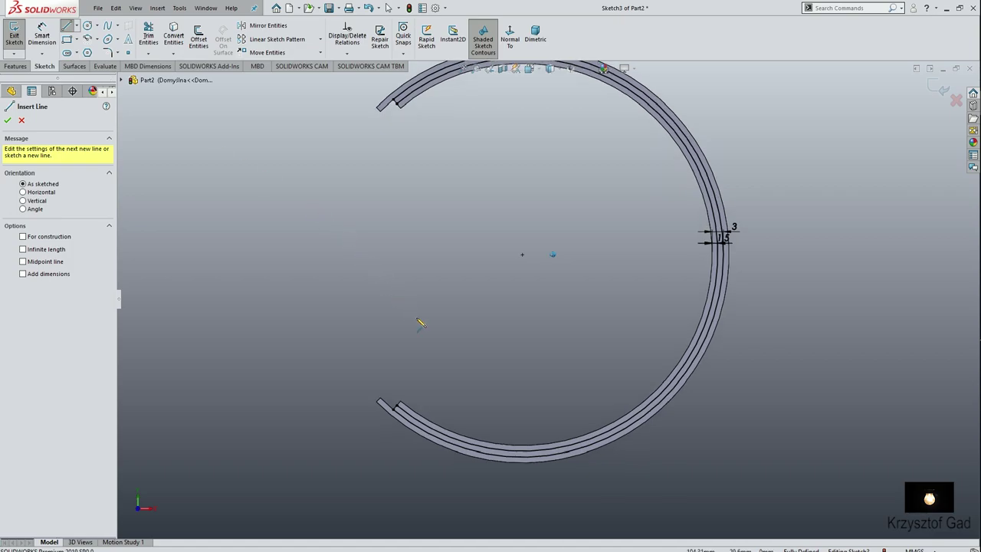
scroll(422, 325, down, 5)
scroll(486, 373, down, 3)
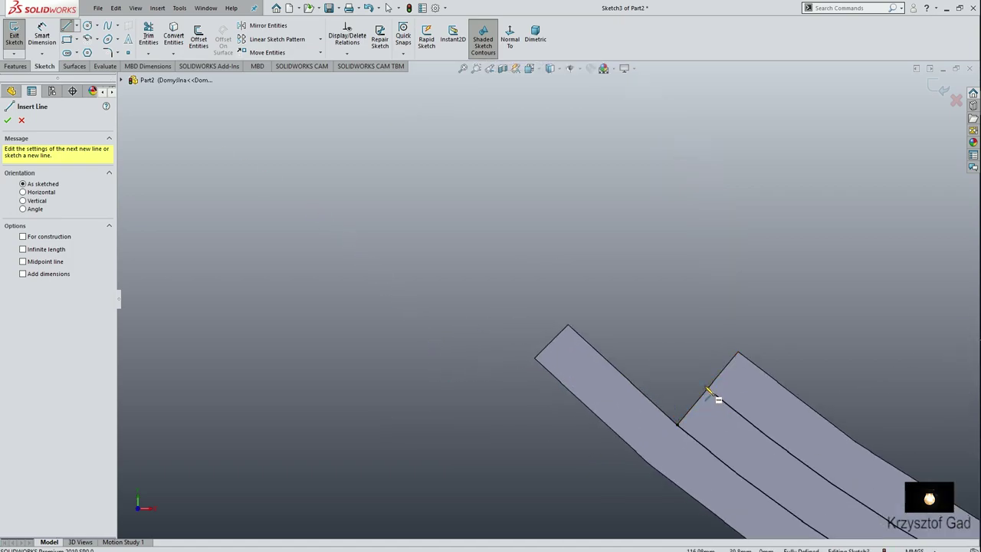
click(707, 390)
double_click(675, 424)
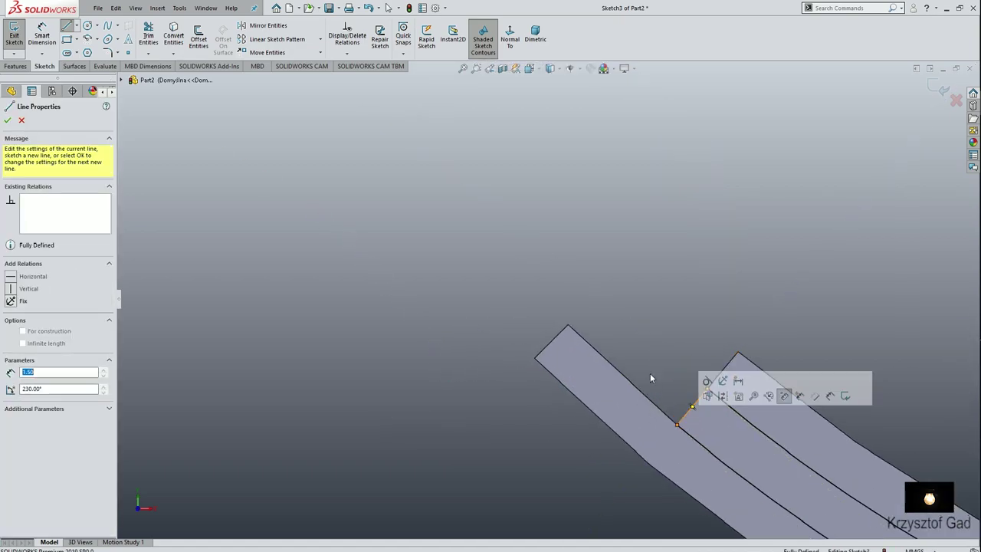
scroll(651, 336, down, 5)
scroll(651, 336, up, 3)
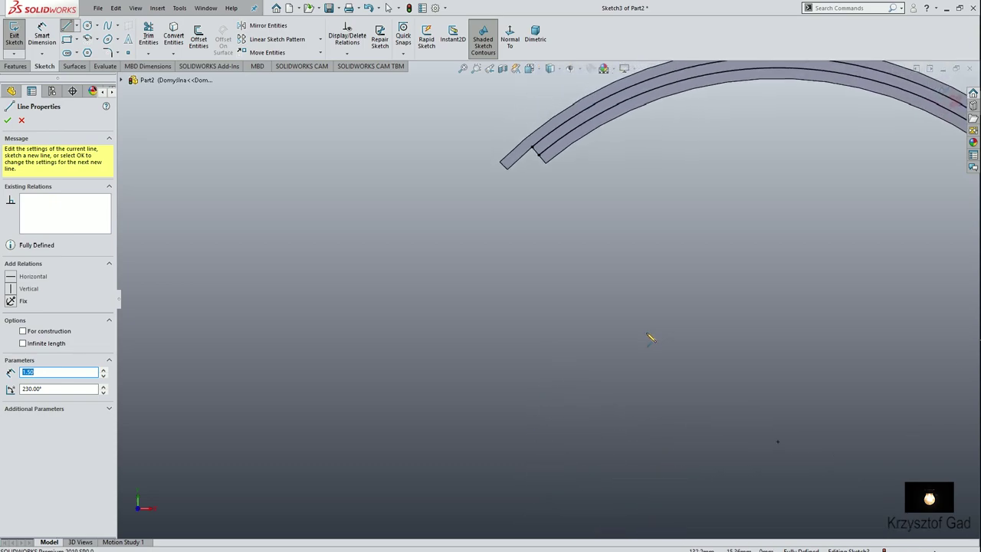
mouse_move(548, 234)
middle_down()
mouse_move(580, 269)
mouse_move(527, 232)
middle_up()
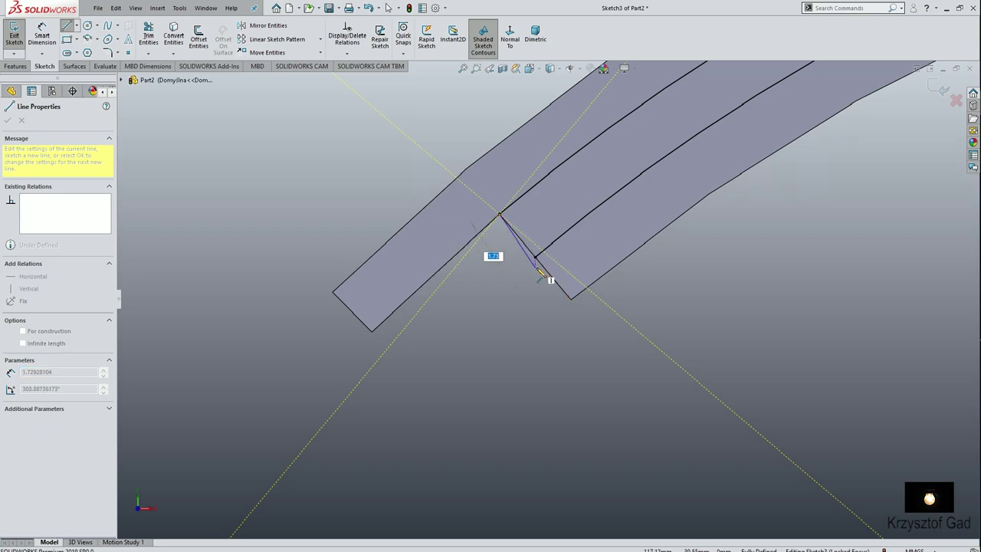
click(534, 257)
key(ctrl+8)
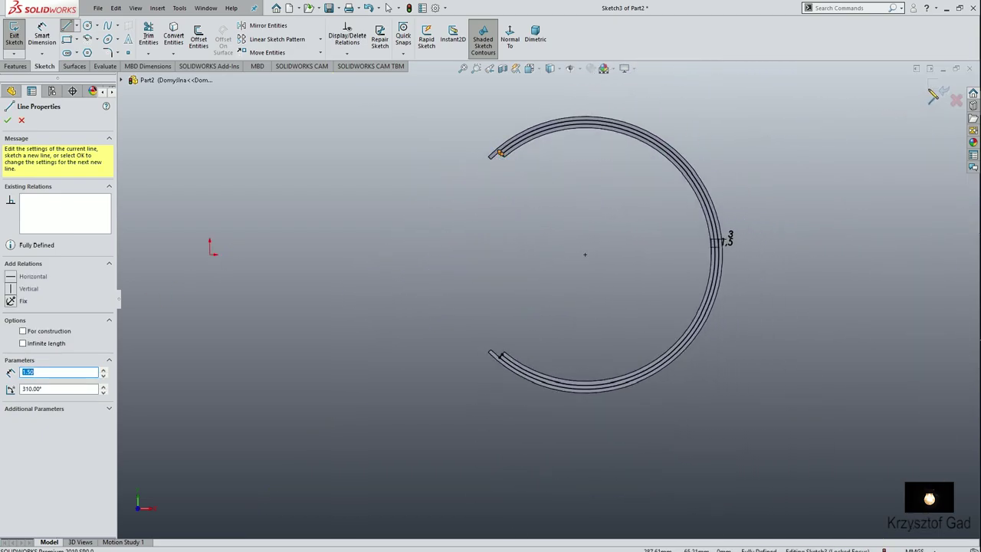
click(933, 95)
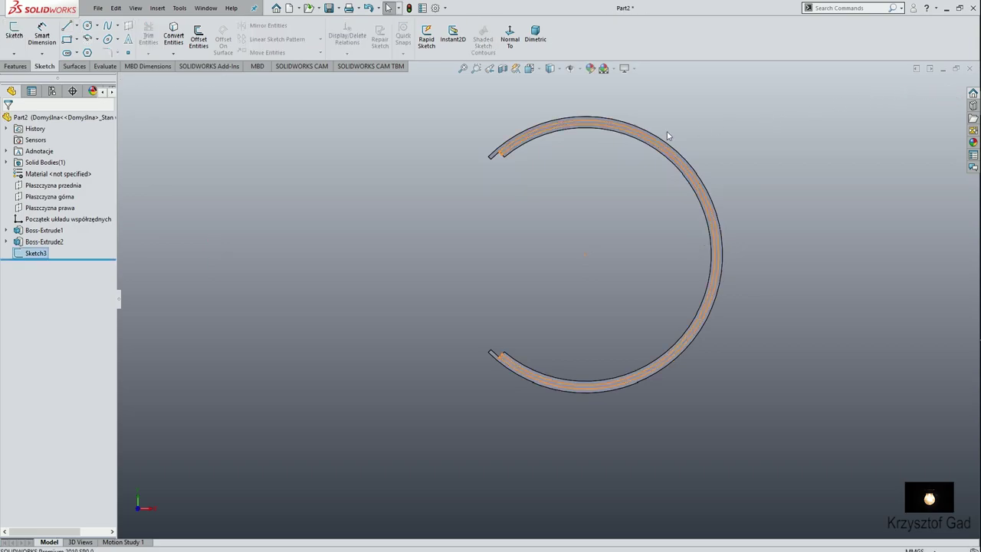
- Extrude-cut Sketch3 blind 2.5 mm deep to groove the top rim
key(ctrl+7)
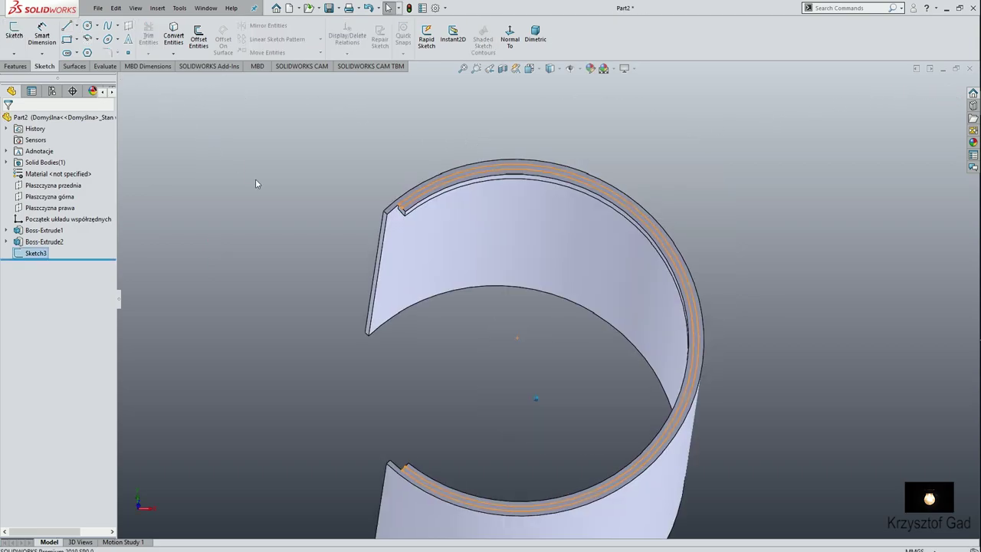
click(418, 306)
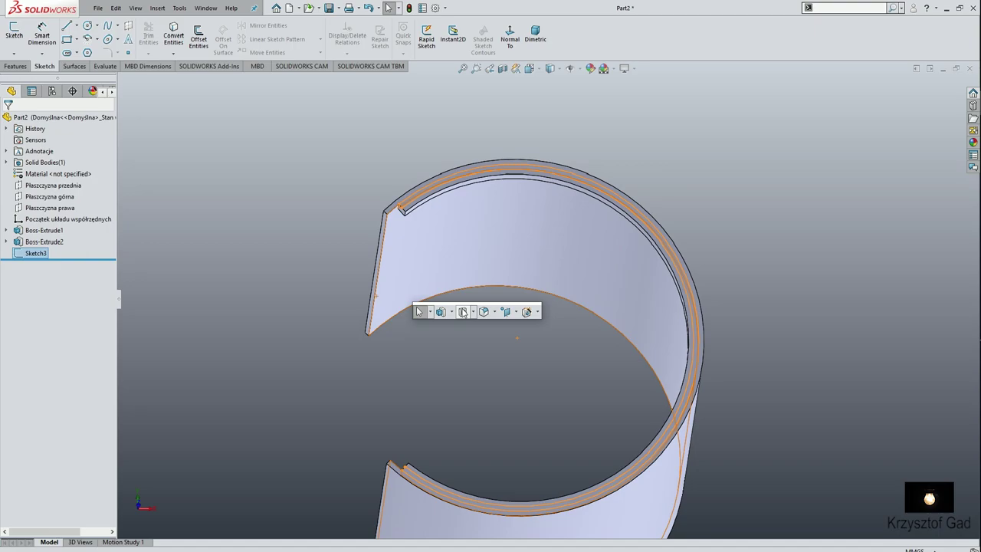
click(463, 312)
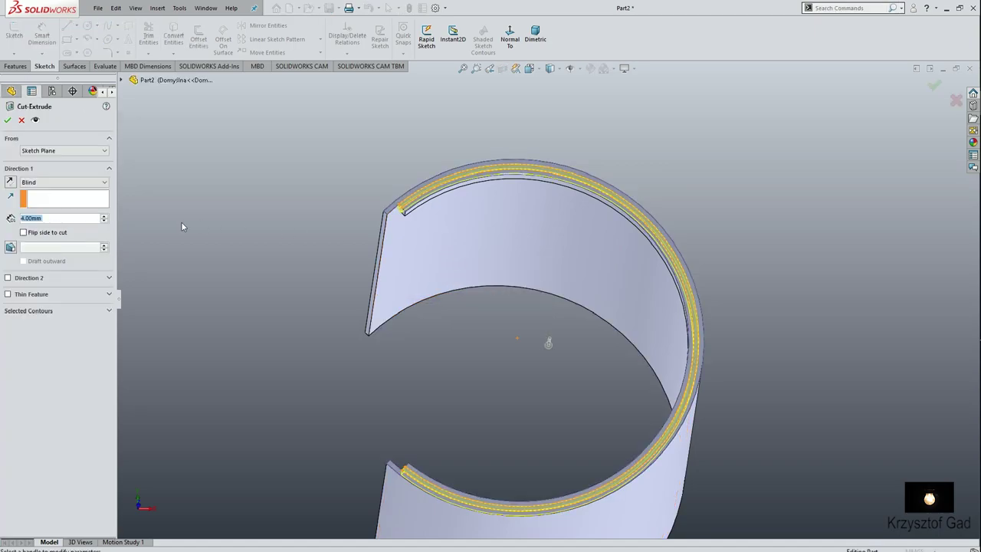
text(2.5)
key(Return)
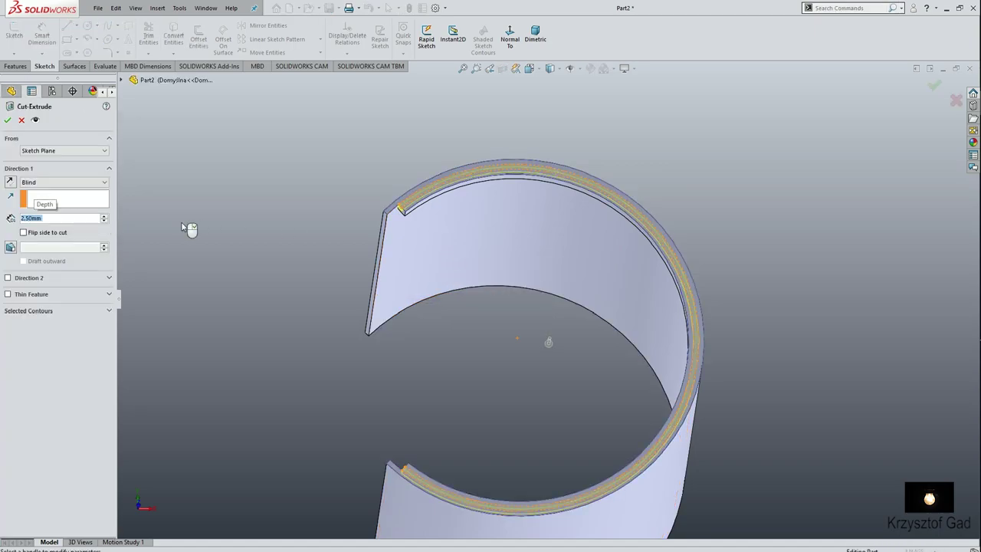
right_click(184, 227)
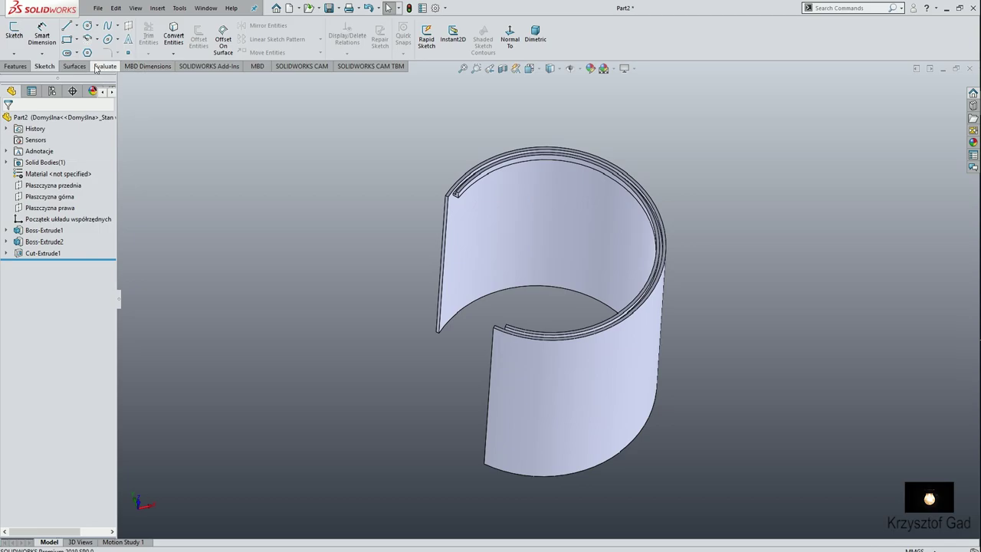
- Create Plane1 parallel to the top rim face, flipped 5 mm down into the shell
click(17, 67)
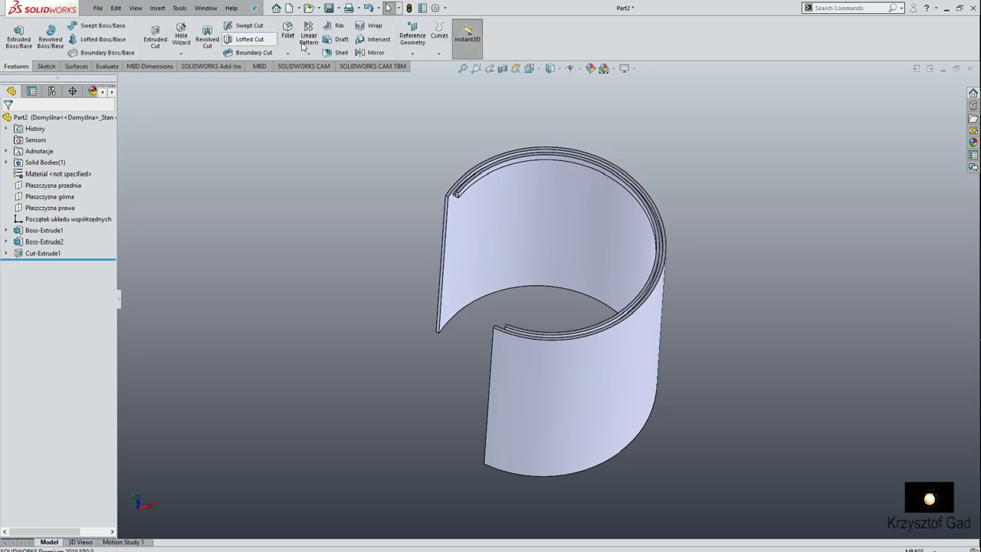
click(413, 54)
click(417, 79)
scroll(433, 124, down, 3)
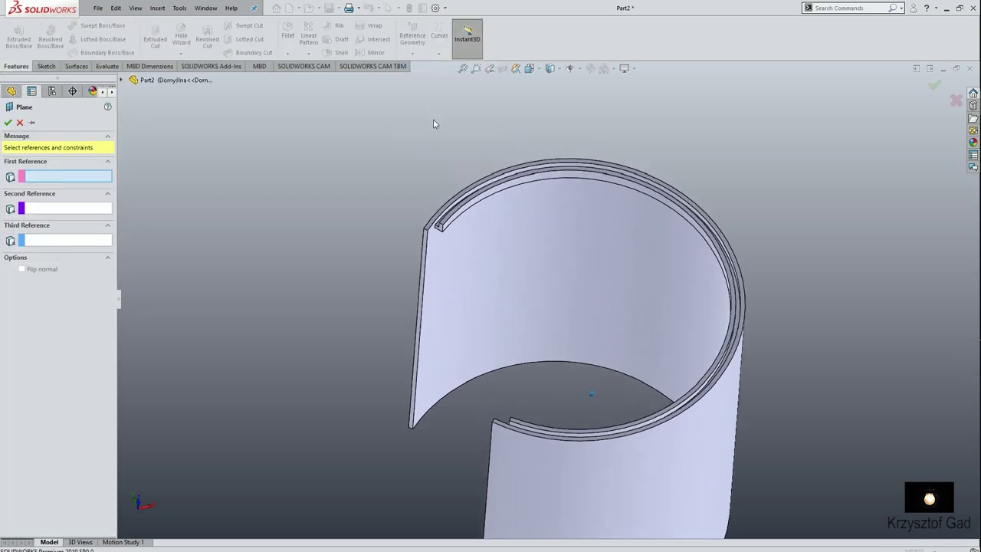
scroll(431, 191, down, 3)
click(429, 252)
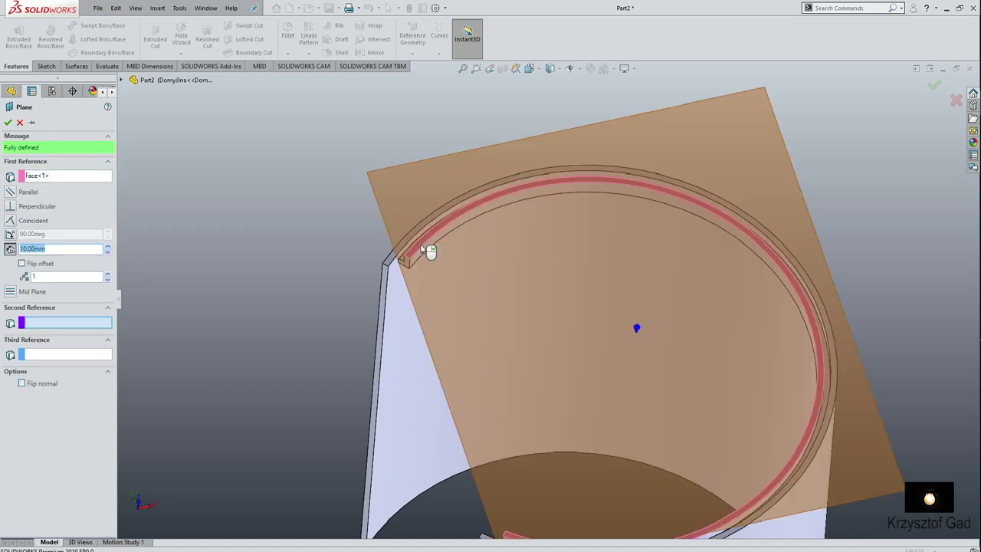
key(Down)
key(Down)
key(Down)
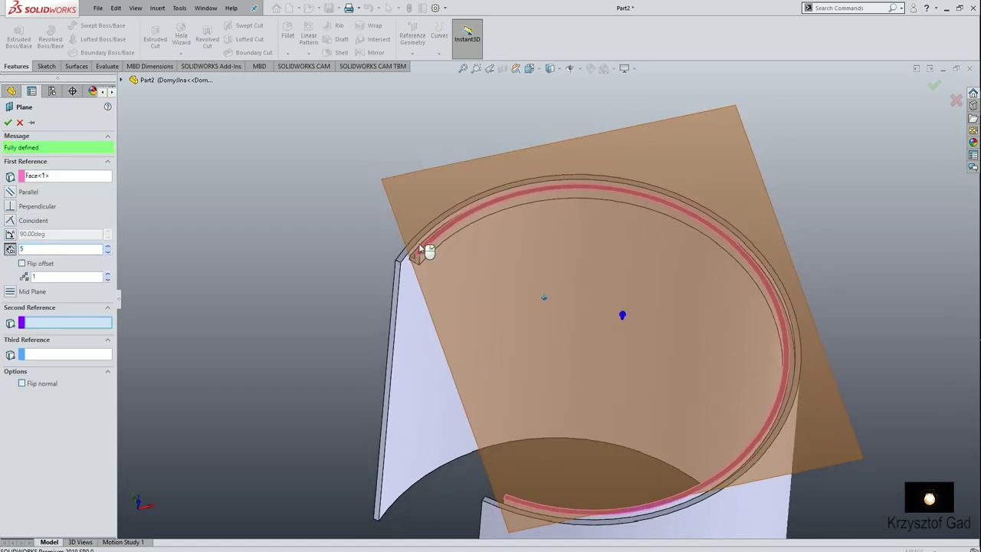
key(Up)
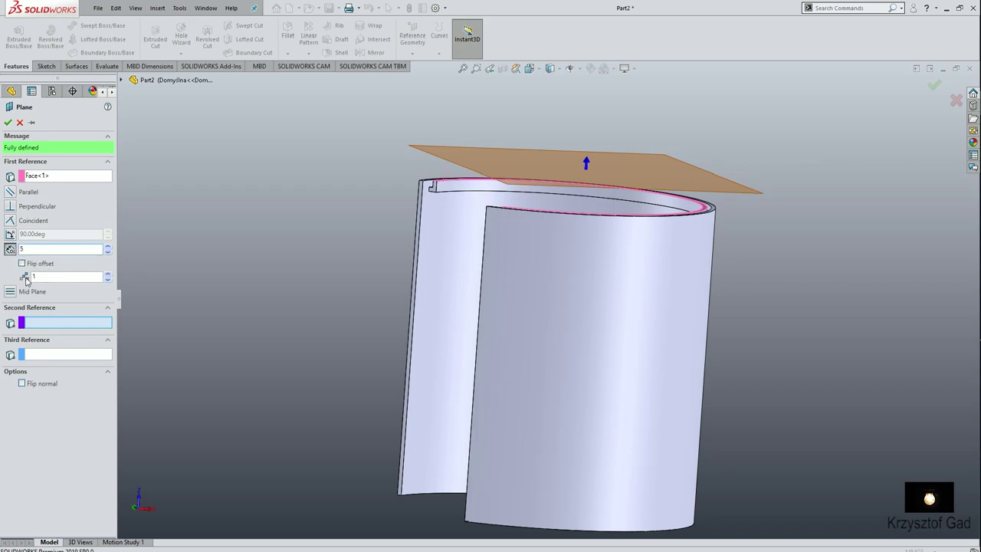
click(24, 263)
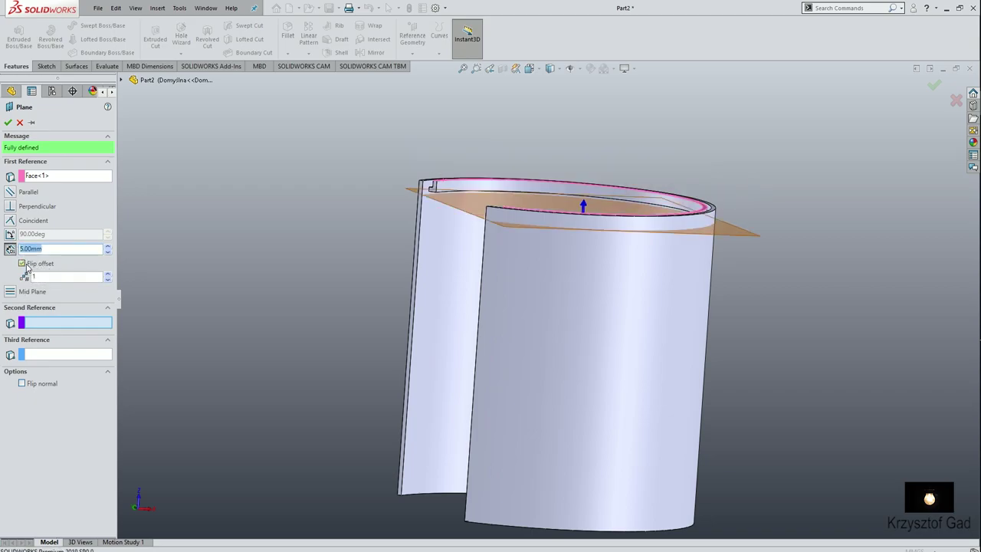
click(7, 124)
mouse_move(168, 143)
middle_down()
mouse_move(335, 208)
mouse_move(183, 210)
middle_up()
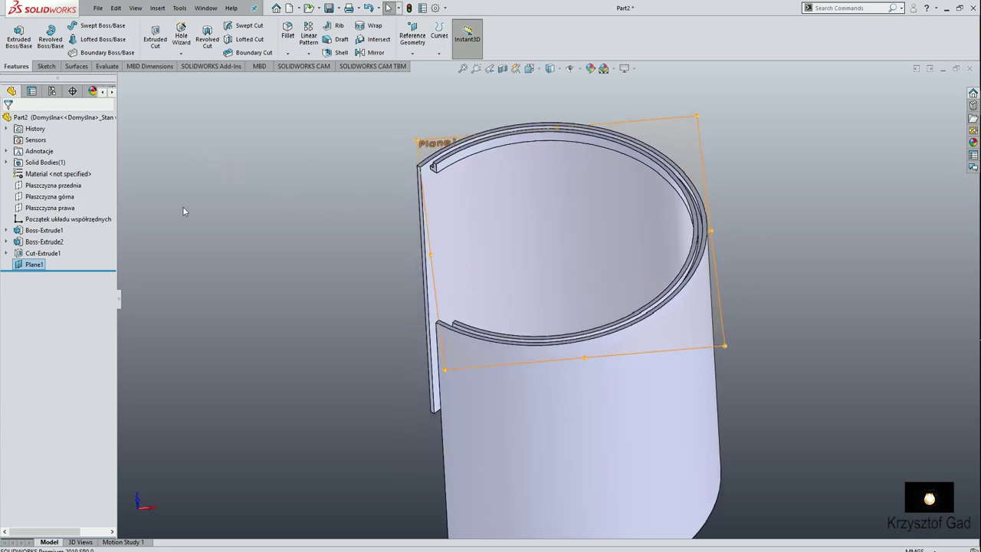
right_click(42, 267)
- Start Sketch4 on Plane1 with an origin-centred circle to the lip corner and its 1.5 mm offset
click(49, 248)
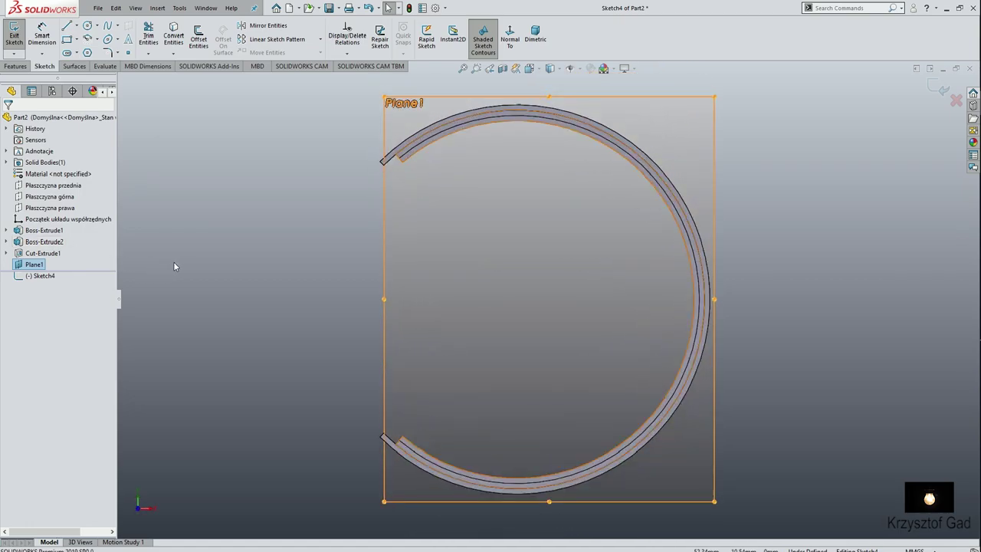
click(235, 259)
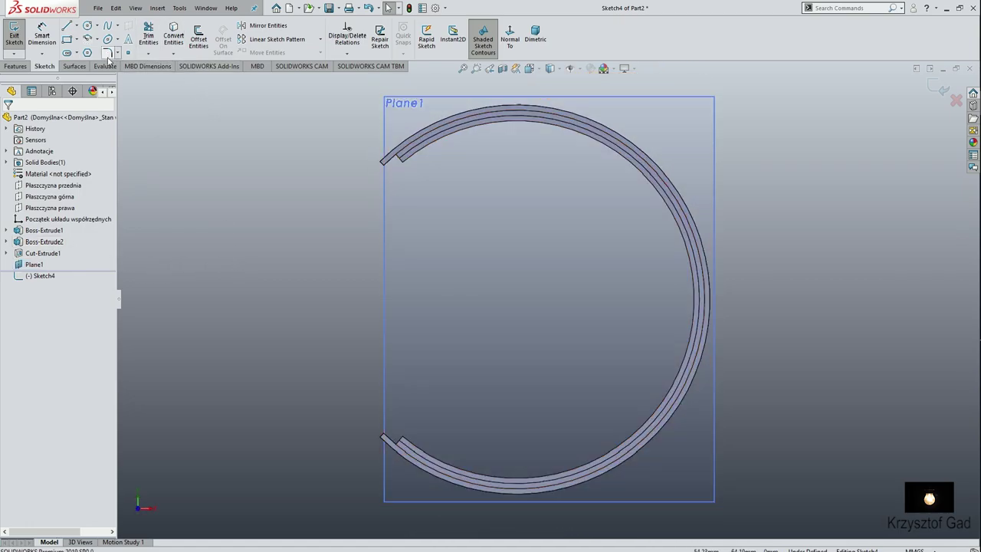
key(c)
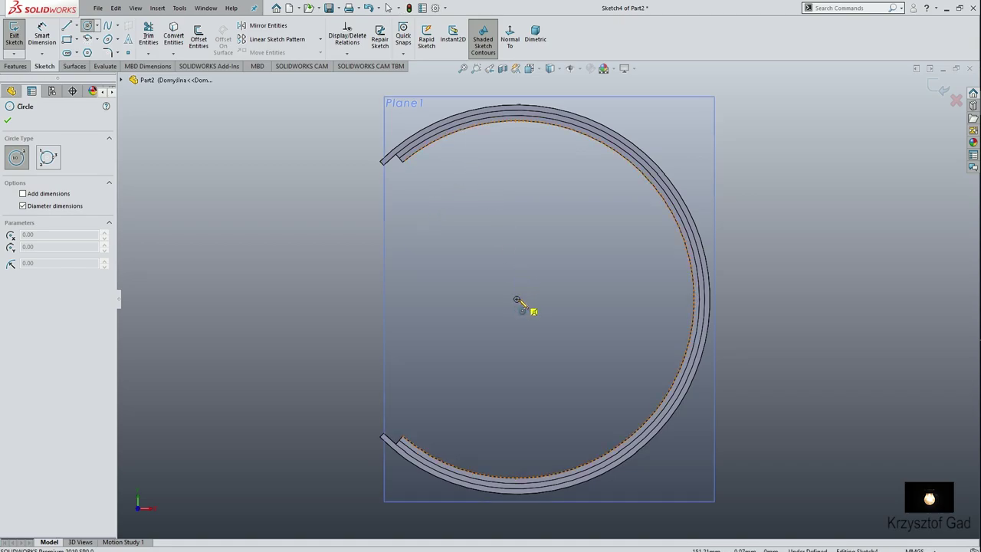
click(518, 302)
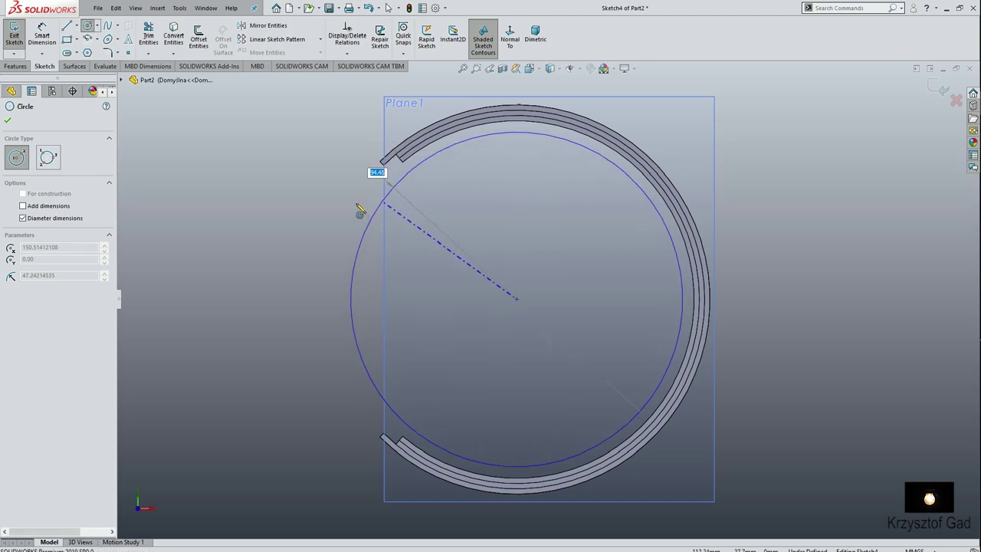
key(Escape)
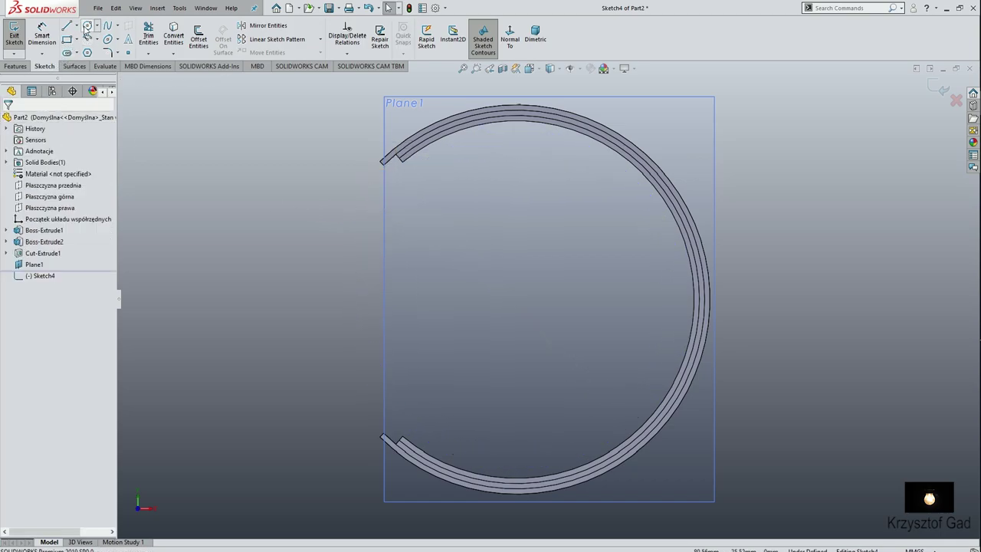
click(86, 27)
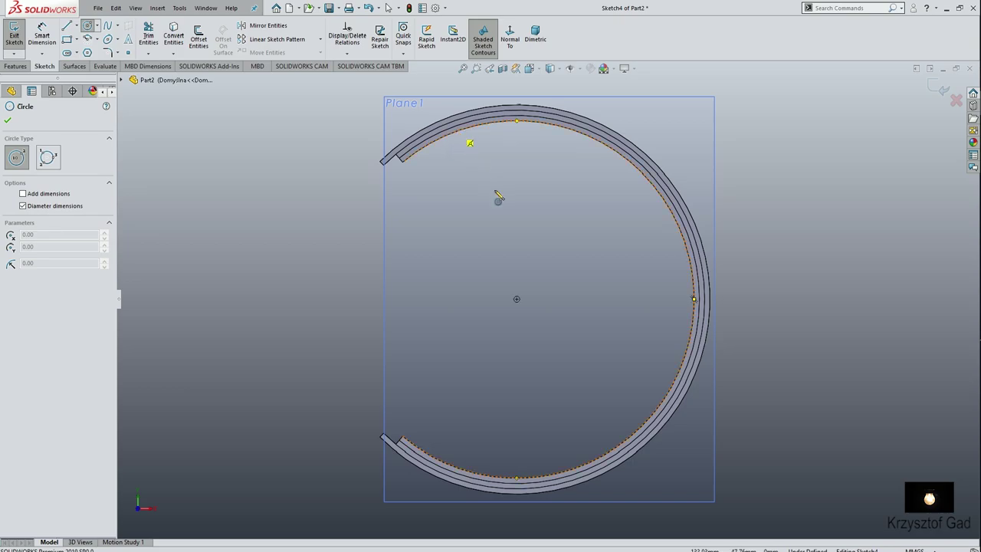
click(517, 300)
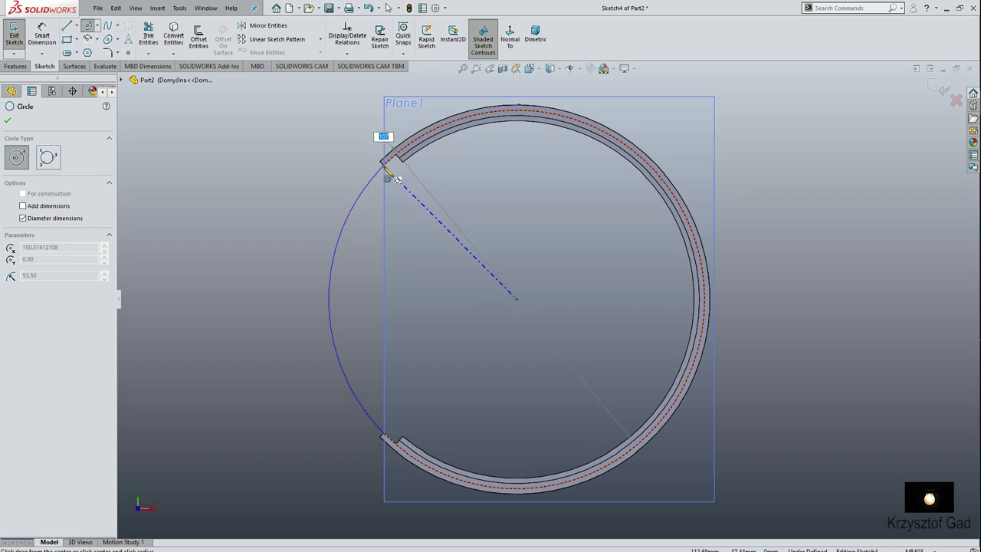
click(391, 170)
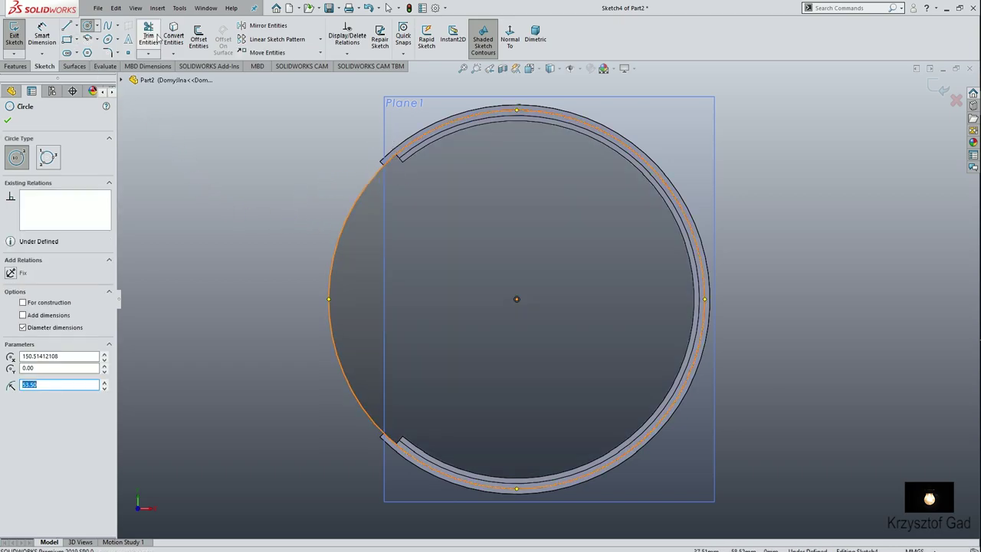
click(197, 39)
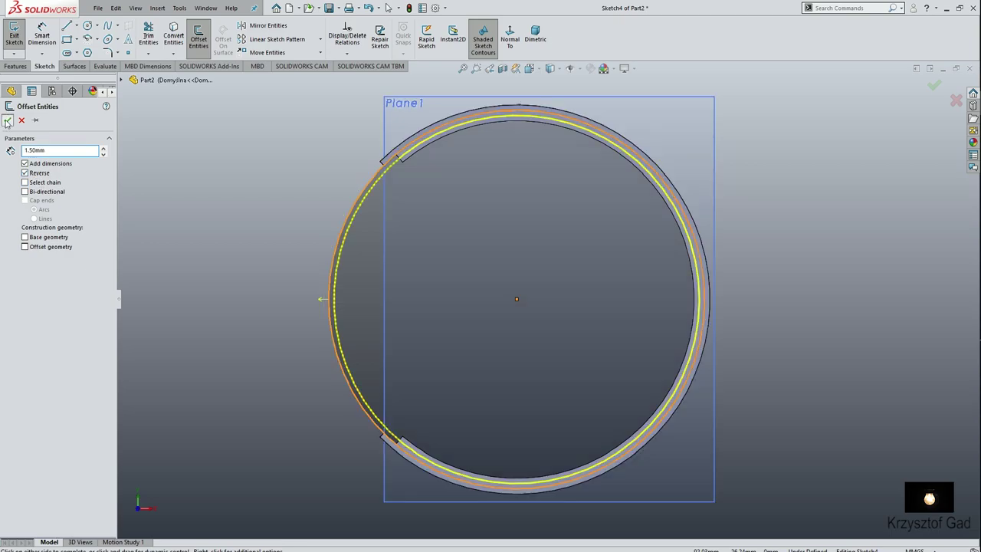
click(7, 121)
- Draw two radial lines from the ring centre toward the upper gap
click(72, 27)
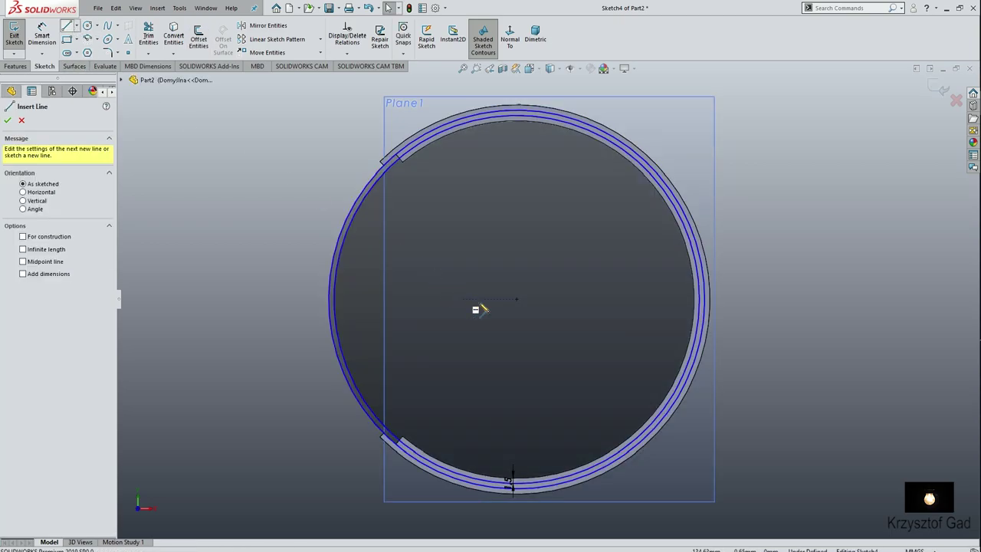
drag(517, 299, 293, 120)
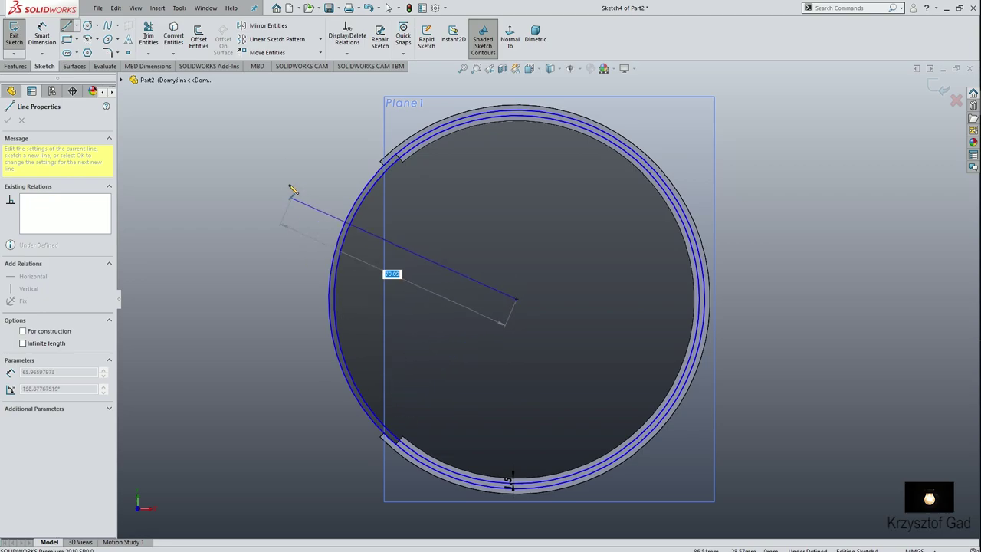
right_click(344, 135)
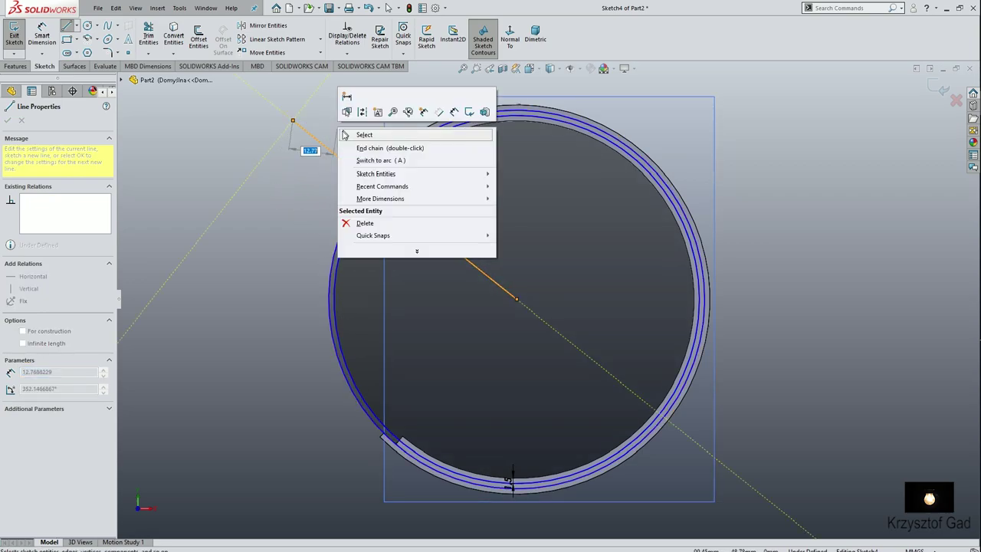
click(357, 148)
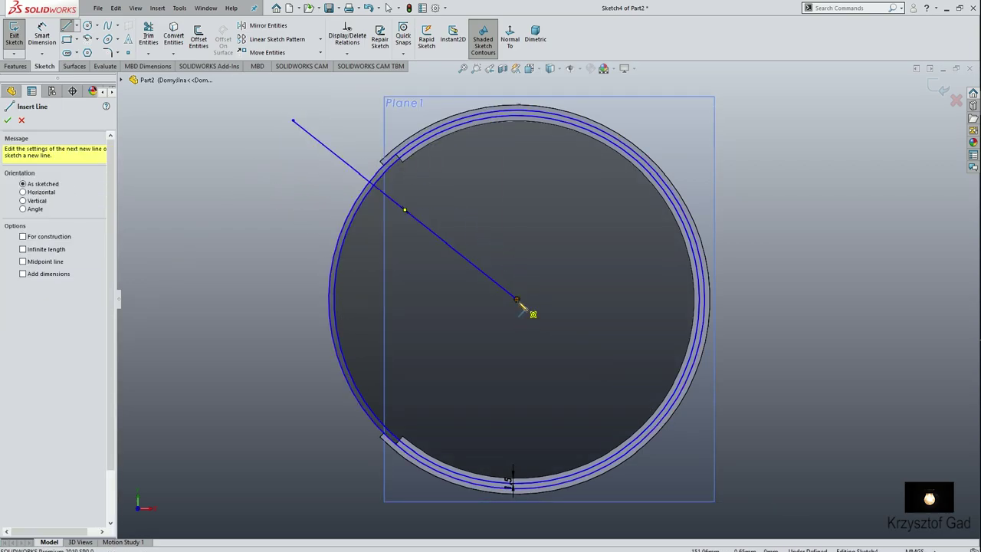
drag(517, 300, 344, 98)
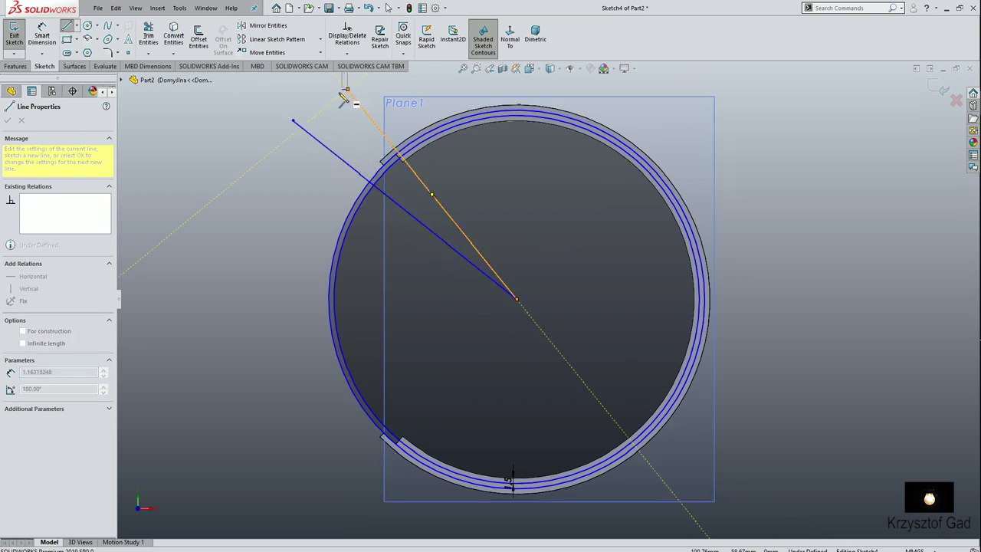
right_click(344, 99)
- Dimension the radial lines with angles of 2° and 1°
click(450, 78)
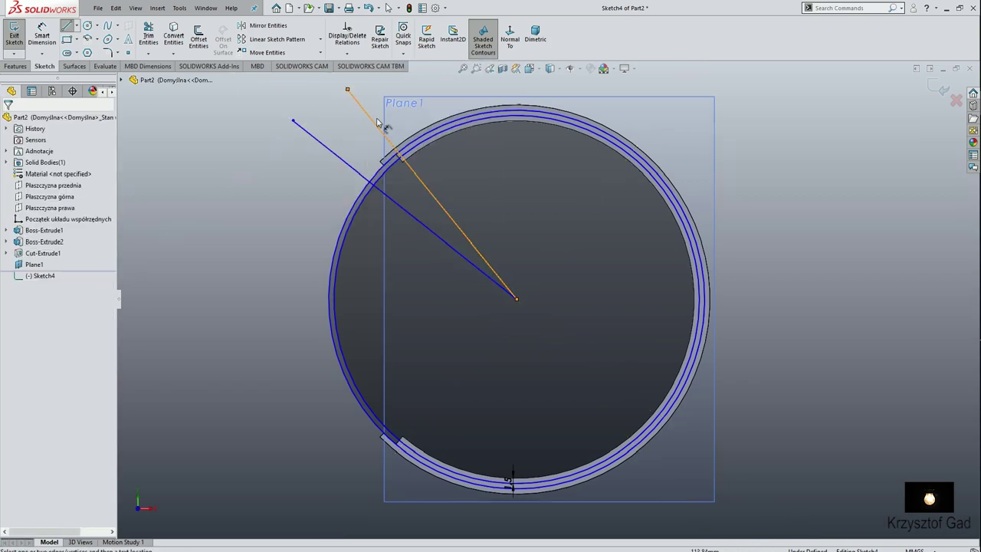
click(374, 124)
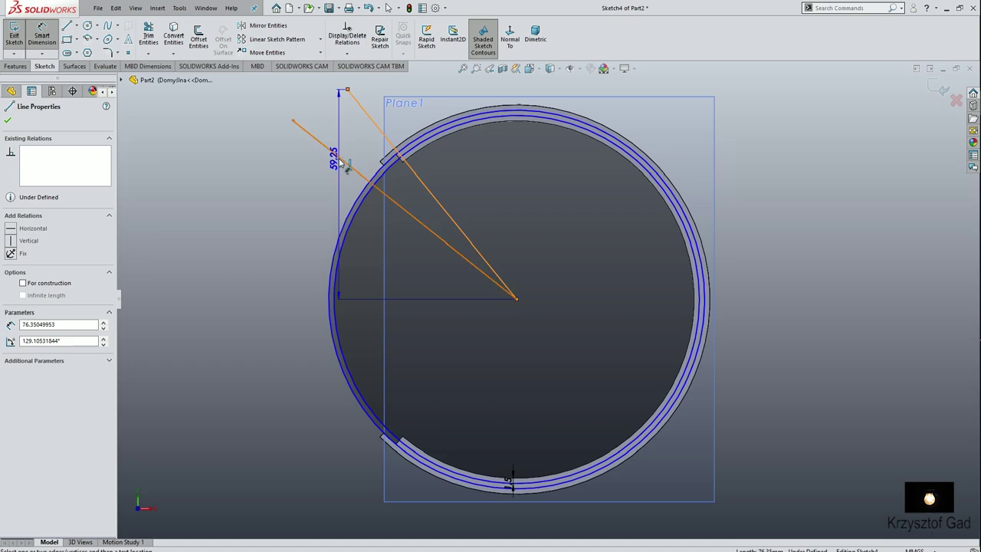
click(344, 132)
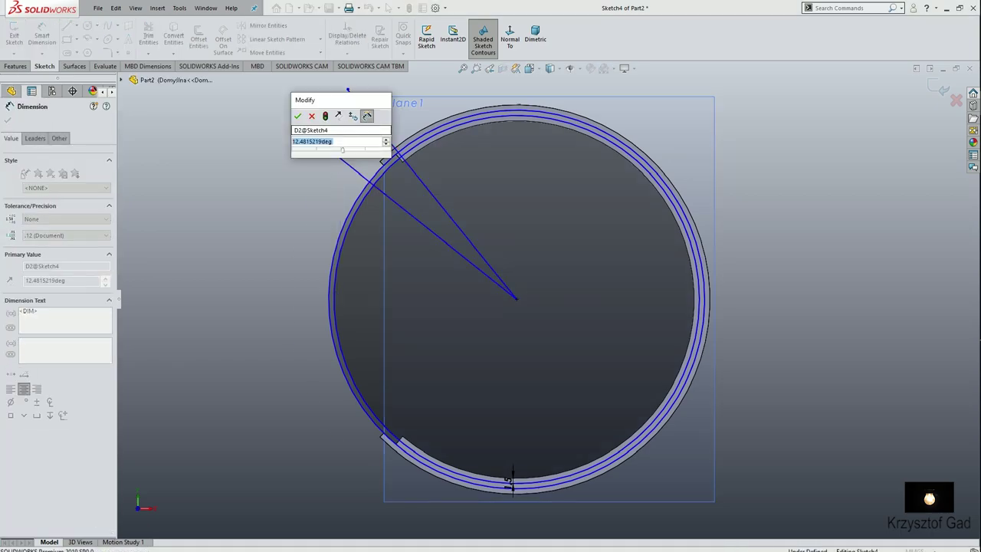
text(2)
key(Return)
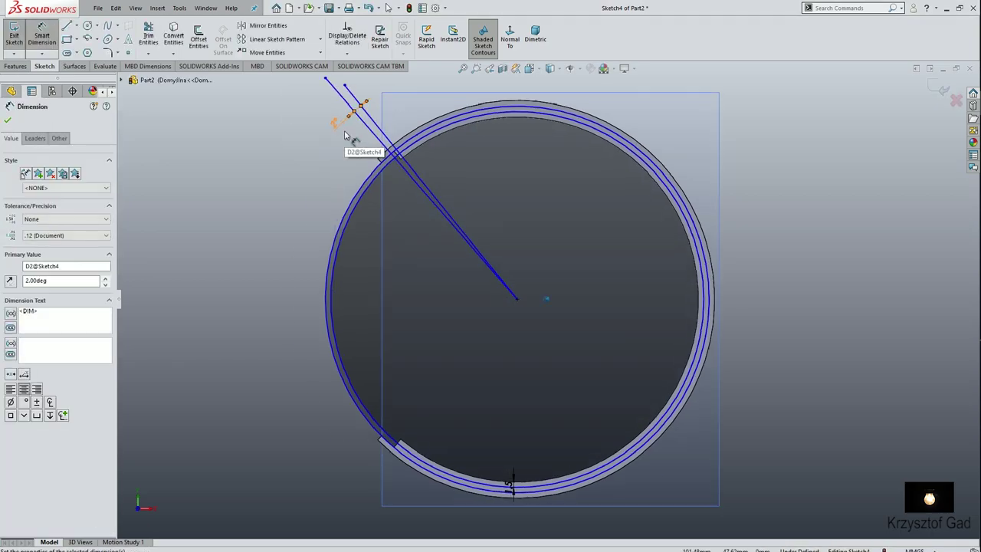
scroll(345, 135, down, 3)
scroll(345, 135, down, 2)
click(273, 202)
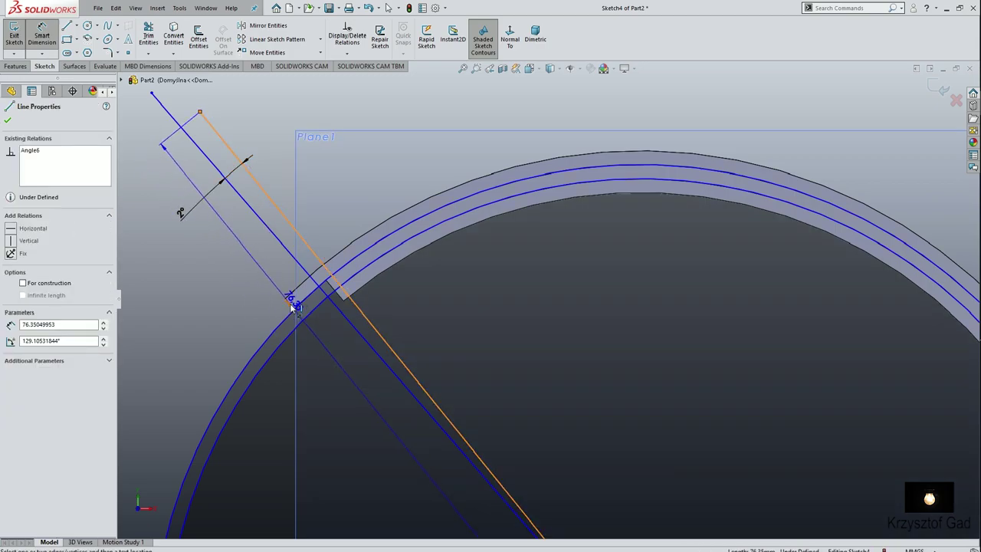
click(283, 261)
click(270, 245)
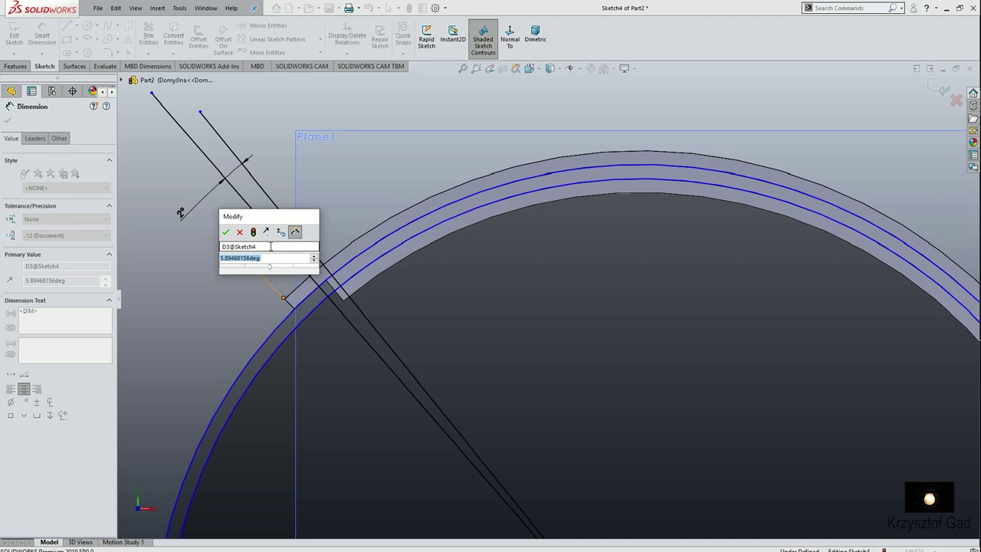
key(Return)
click(149, 34)
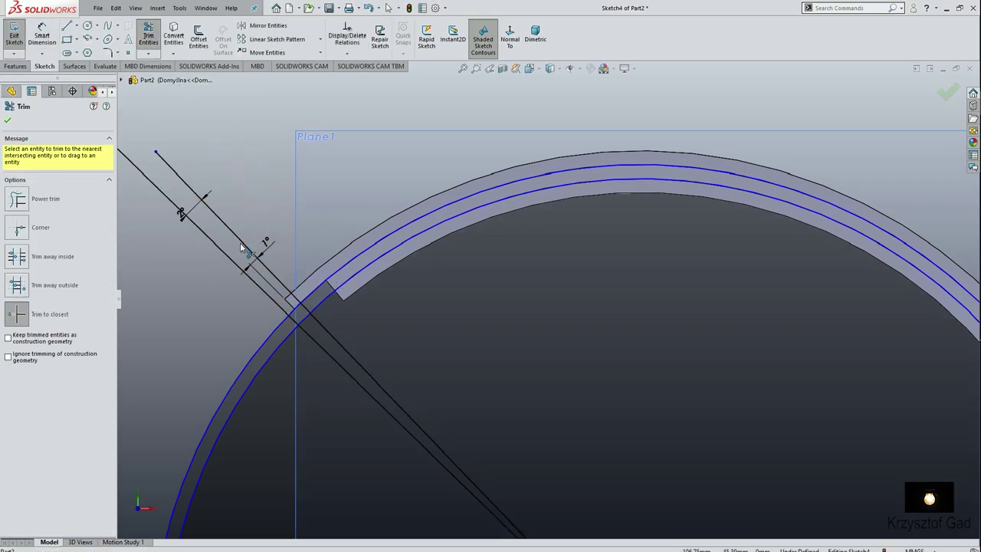
- Trim the diagonal lines and arcs down to a small lip profile at the upper gap
click(180, 175)
click(150, 182)
click(264, 341)
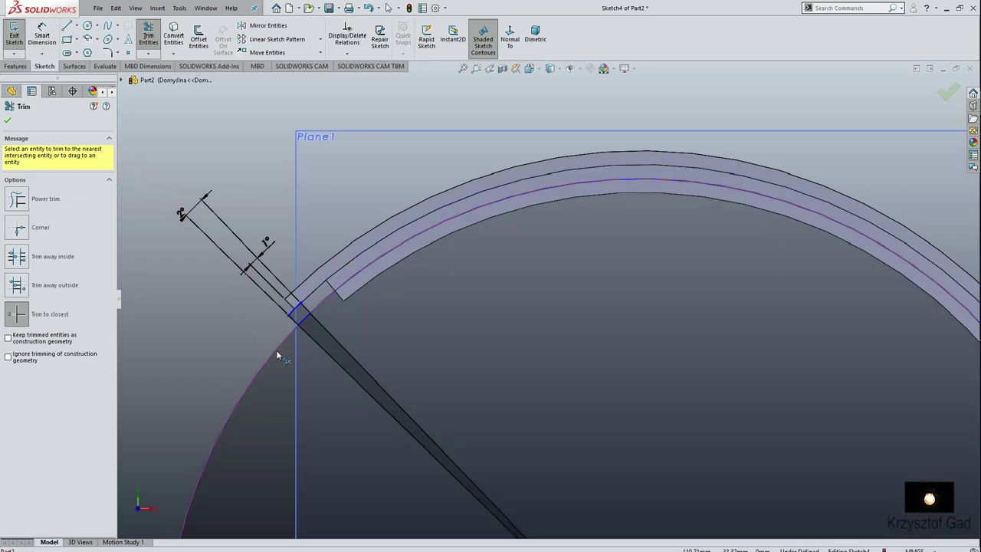
click(276, 350)
click(327, 354)
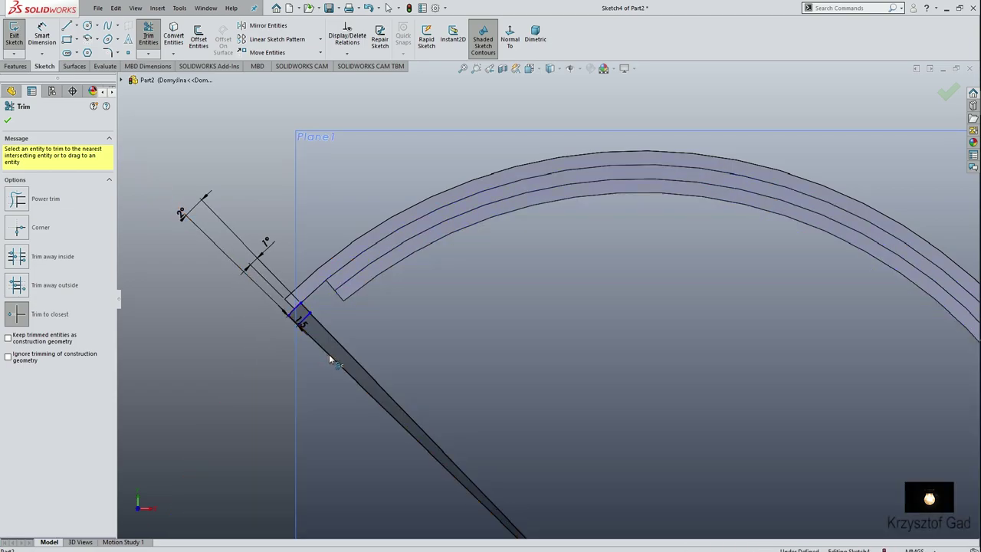
click(342, 348)
scroll(345, 347, up, 2)
scroll(345, 347, up, 3)
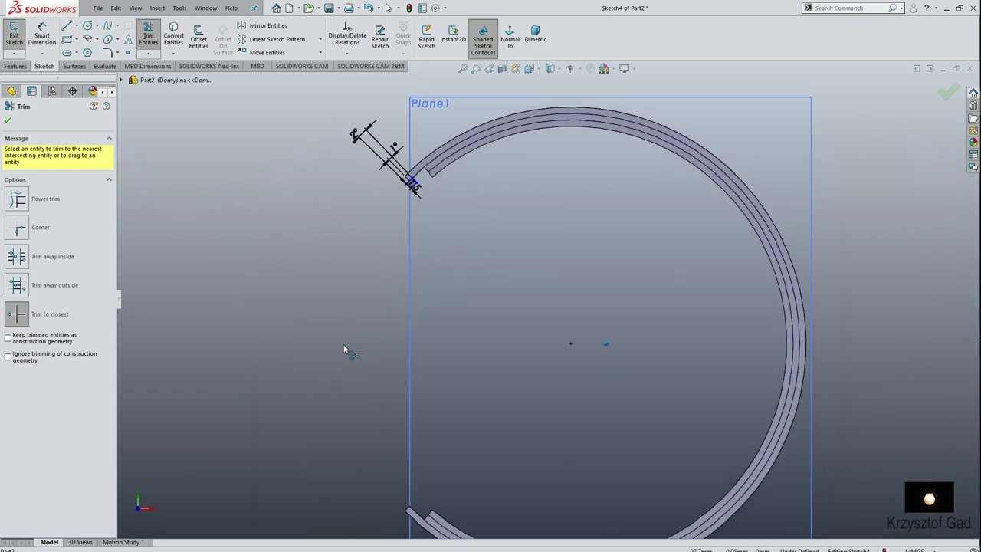
- Mirror the lip's two arcs and two lines about Płaszczyzna górna
click(268, 25)
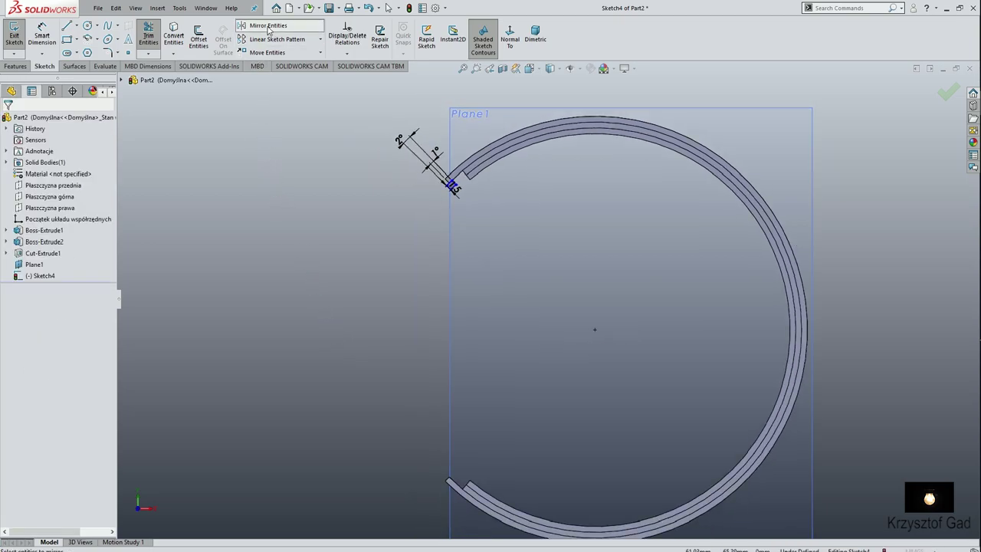
scroll(460, 199, down, 2)
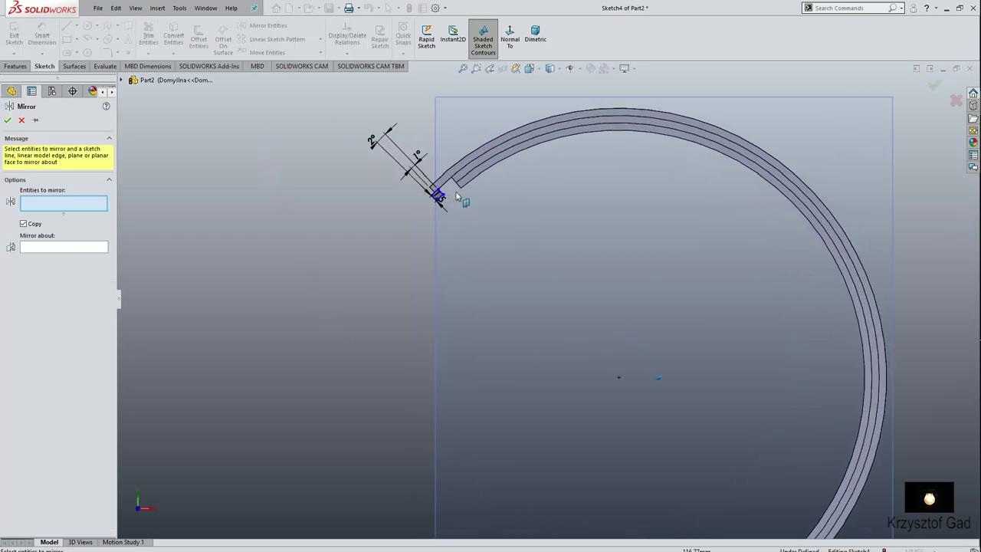
scroll(429, 230, down, 2)
click(344, 221)
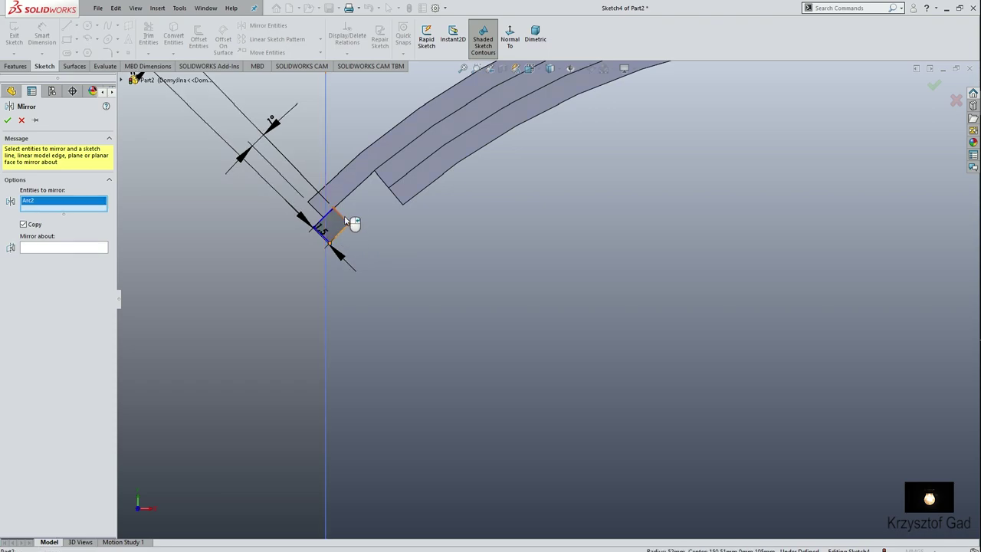
click(343, 220)
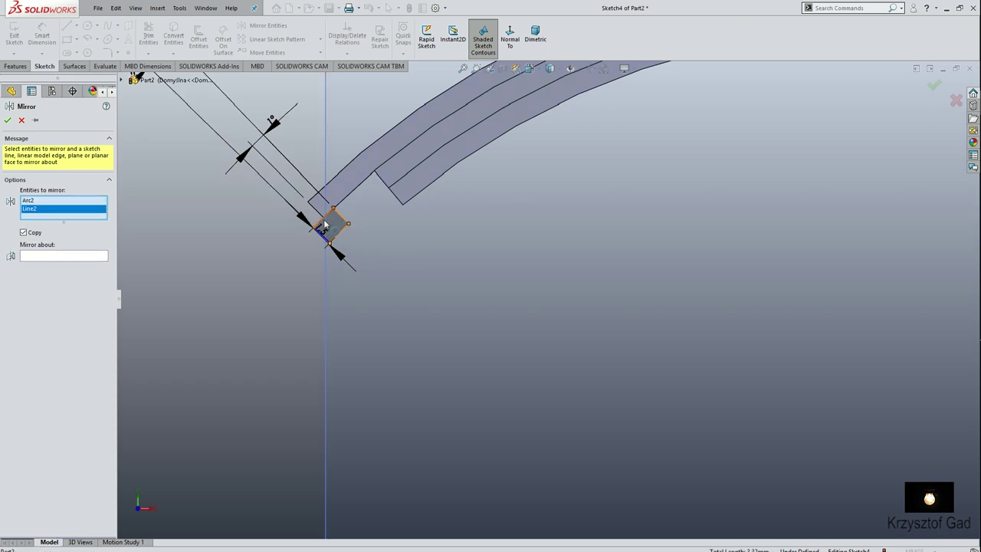
click(324, 224)
click(327, 242)
key(f)
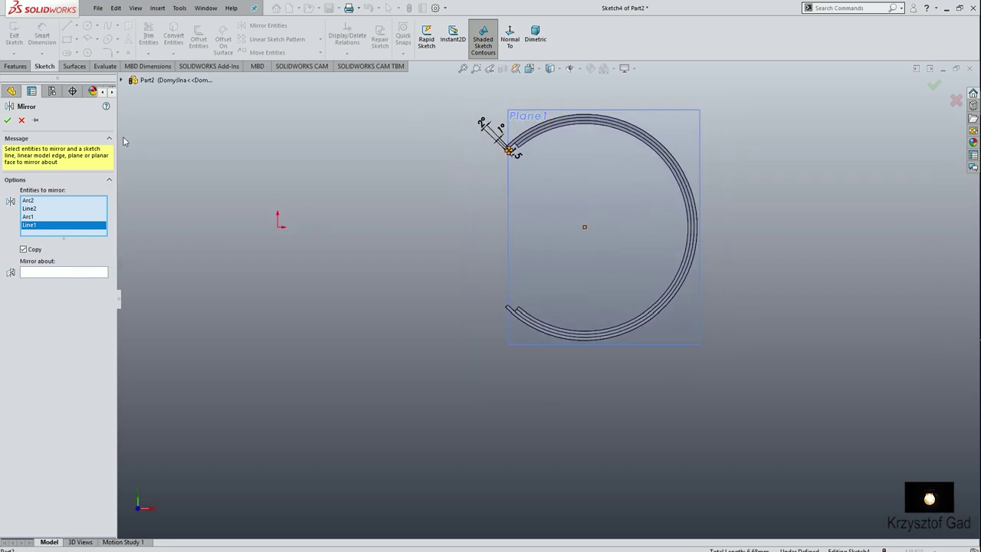
click(77, 274)
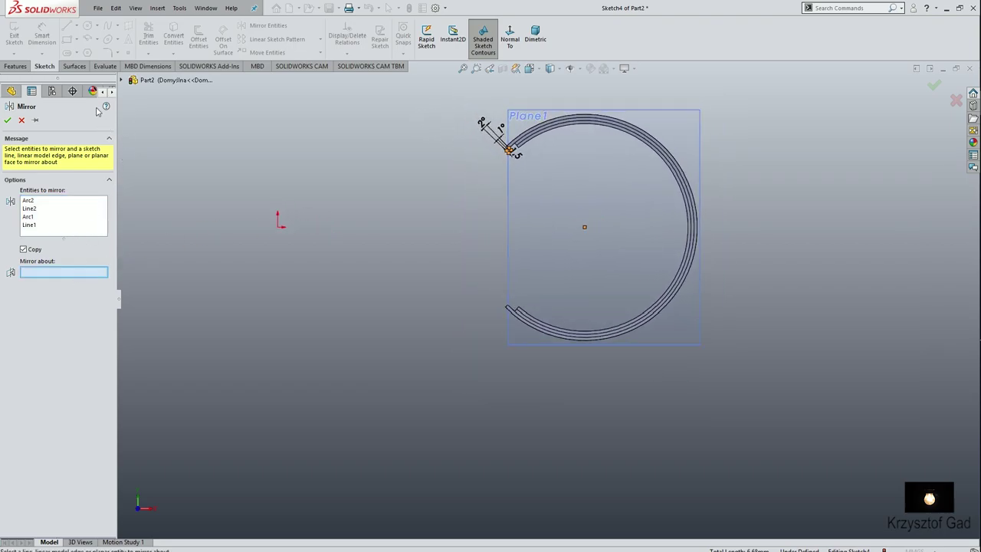
click(122, 81)
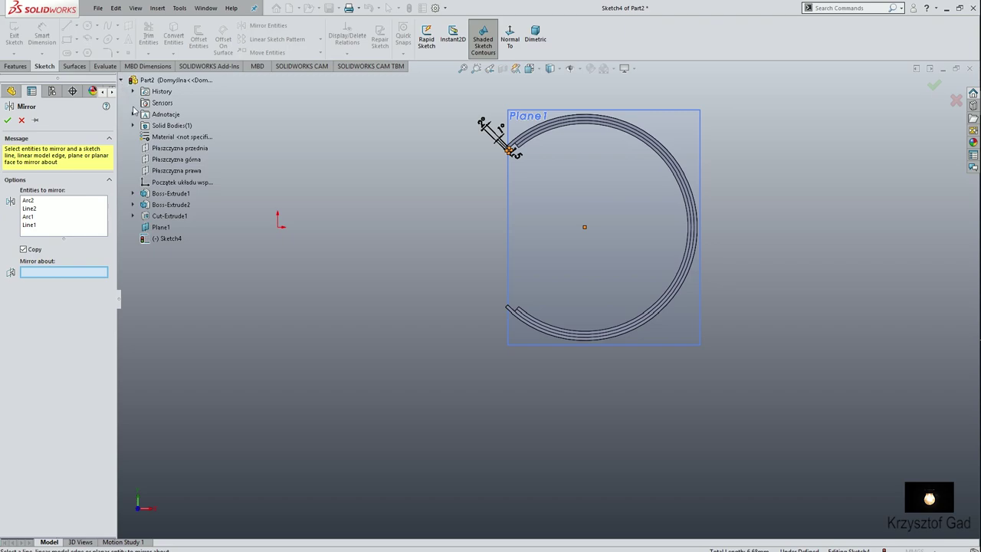
click(170, 160)
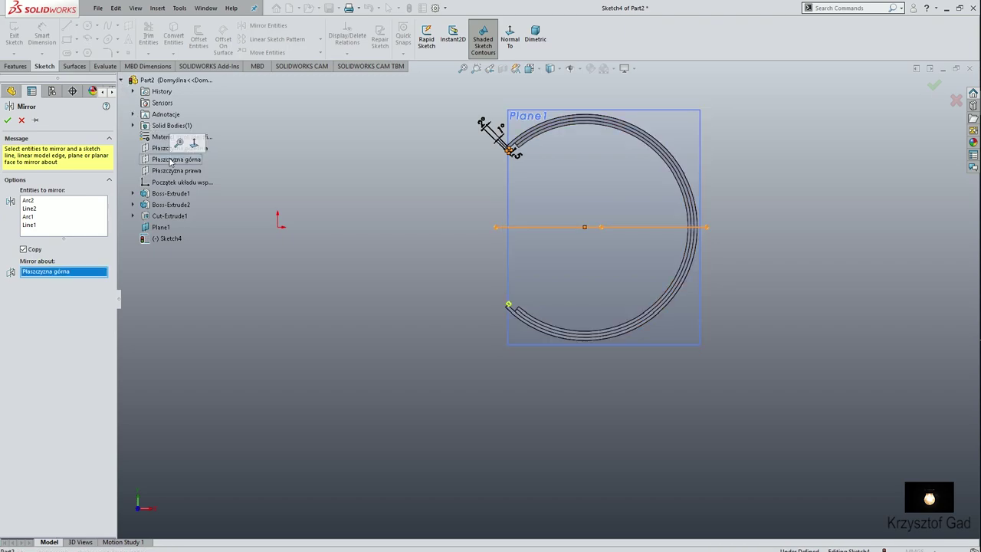
click(11, 120)
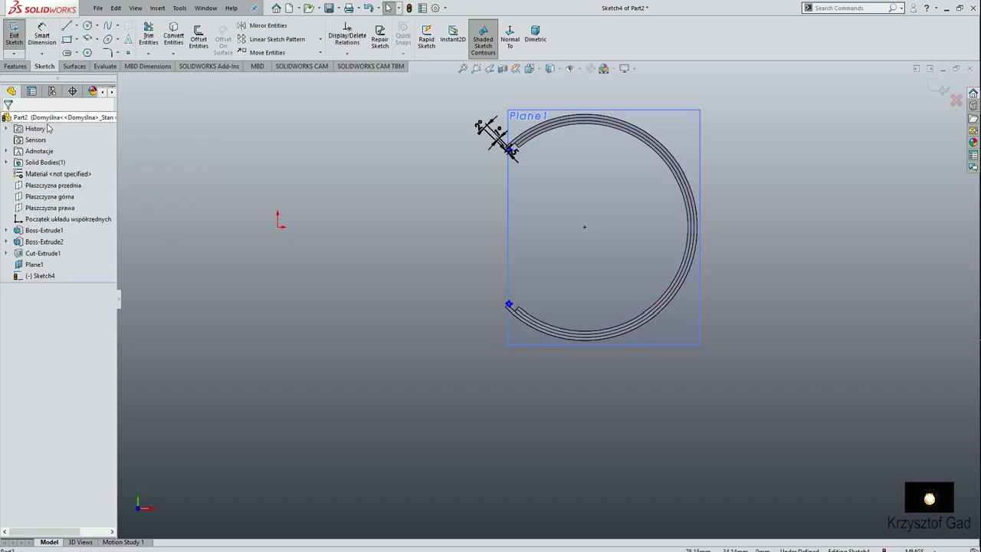
- Exit Sketch4 and hide Plane1
click(940, 90)
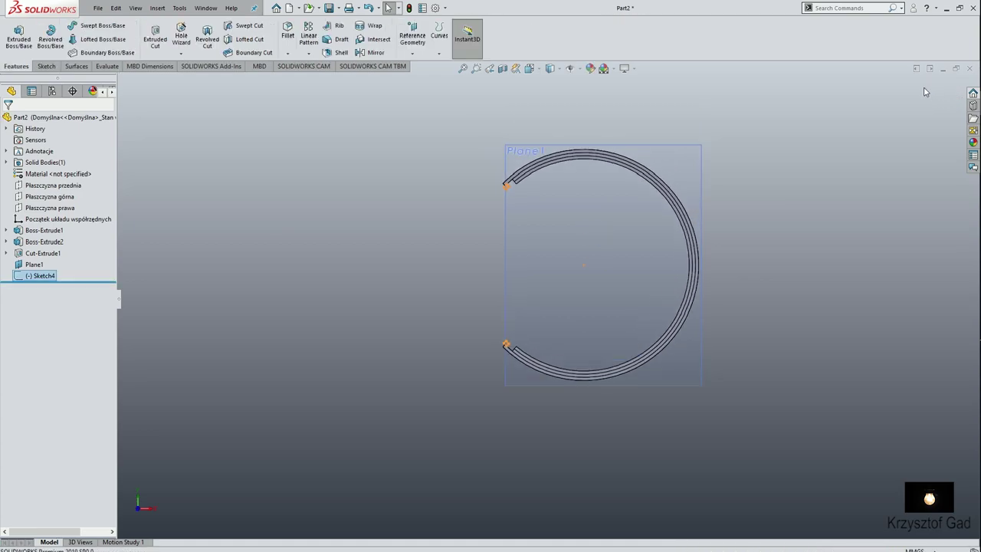
right_click(29, 264)
click(48, 244)
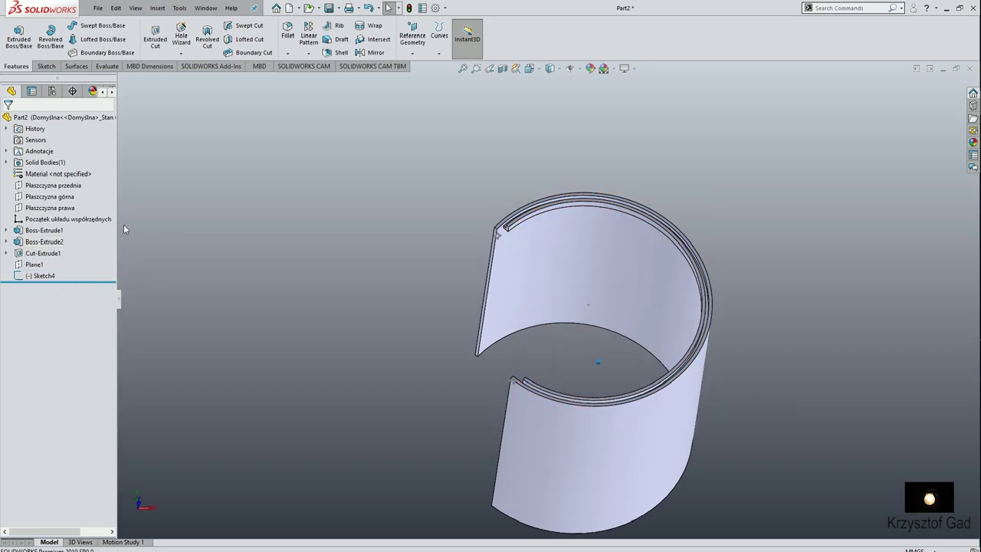
- Extrude Sketch4 as a boss 78.5 mm deep along both gap edges
click(322, 253)
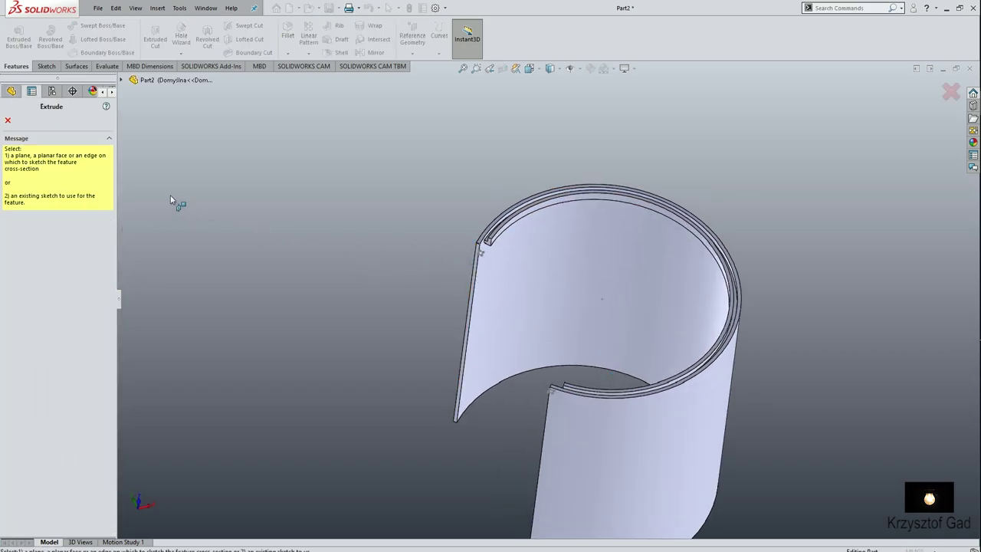
click(121, 80)
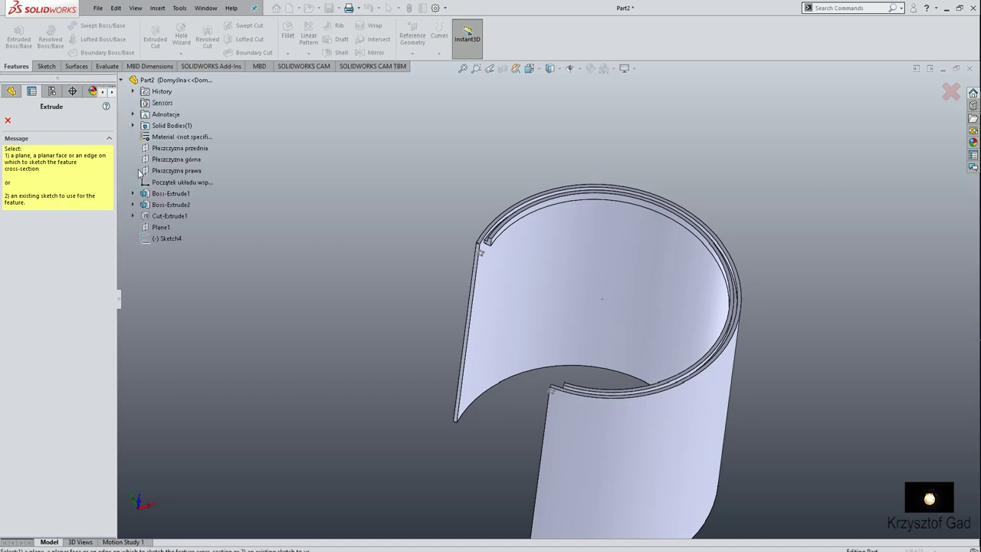
click(166, 240)
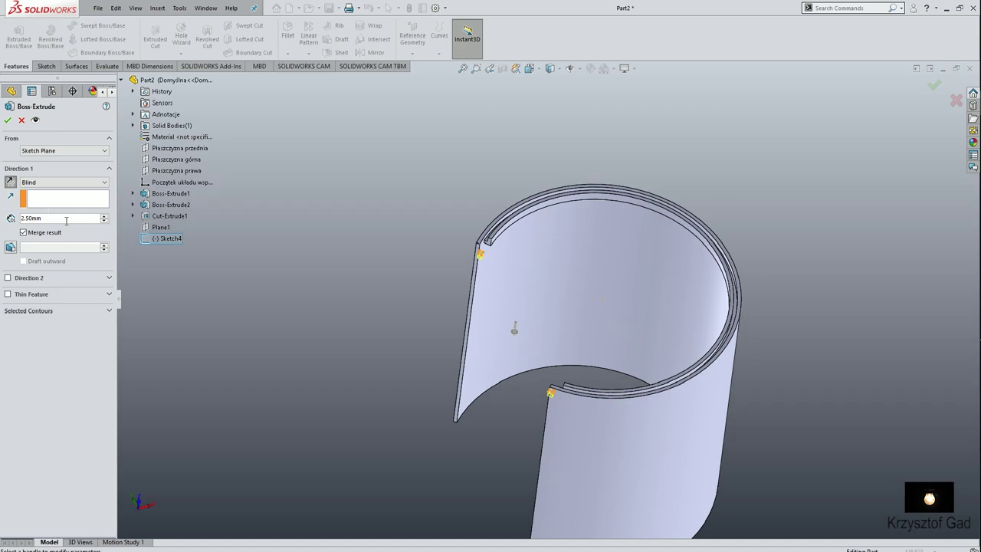
text(78)
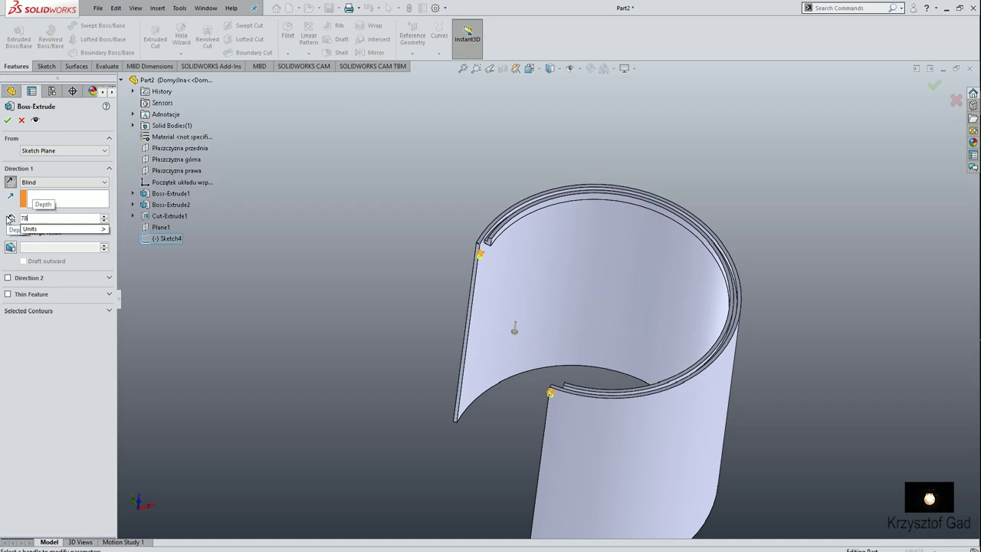
text(.5)
key(Return)
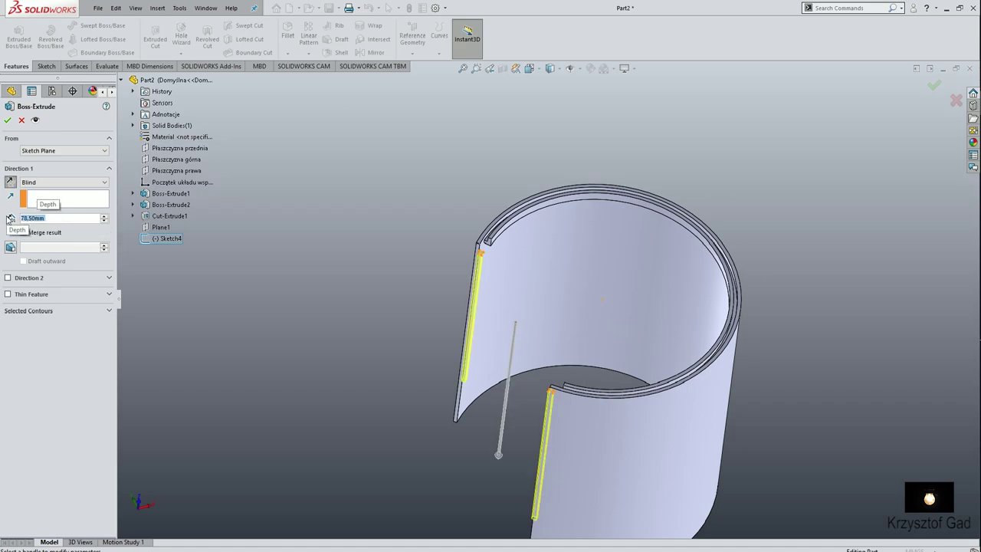
- Confirm the lip extrusion and give the whole body the High Gloss blue polished ABS plastic appearance
click(8, 120)
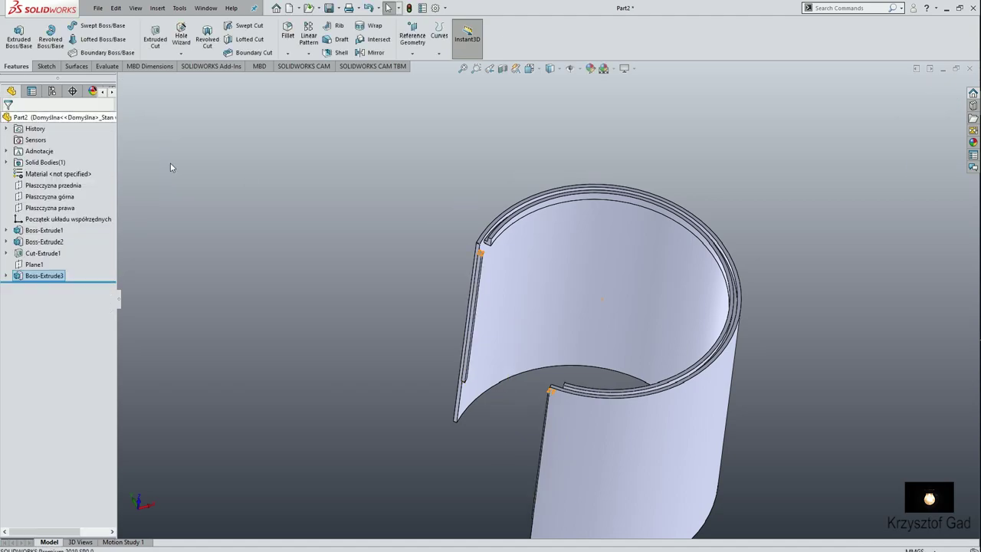
key(ctrl+7)
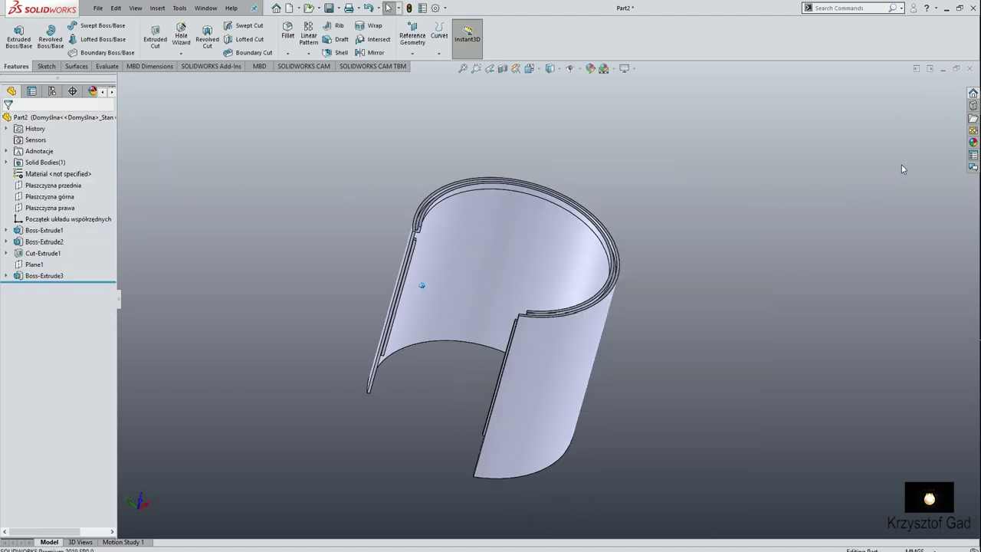
click(973, 142)
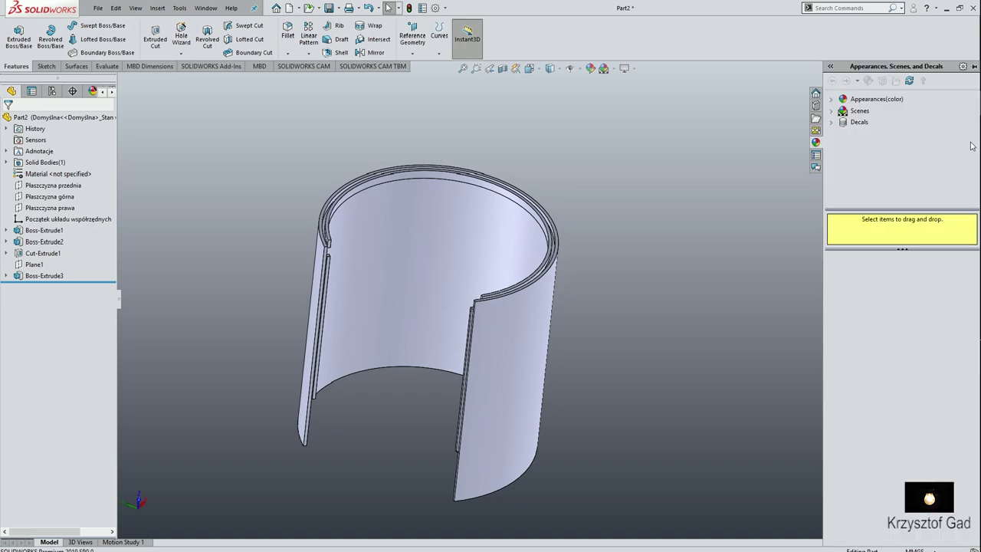
click(831, 99)
click(844, 111)
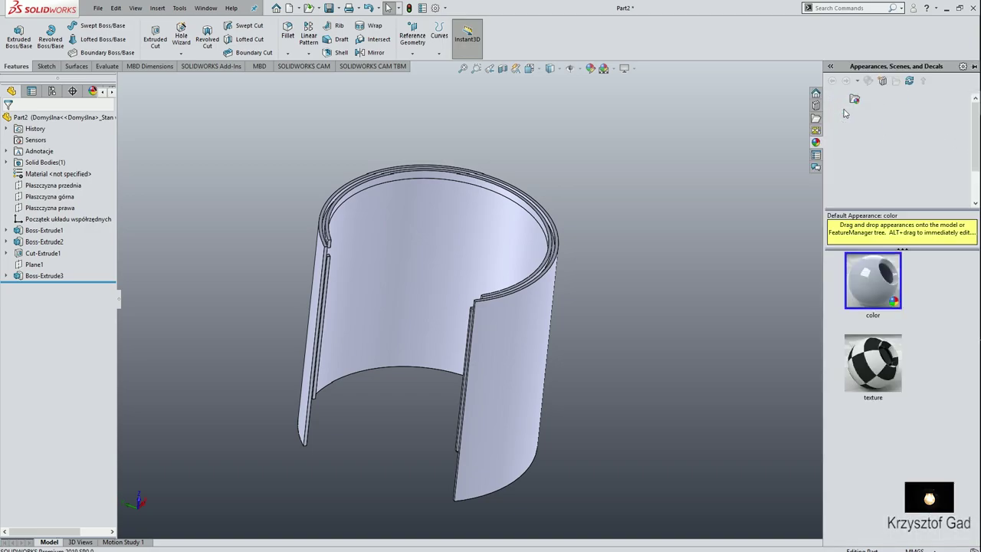
click(875, 111)
scroll(902, 343, down, 5)
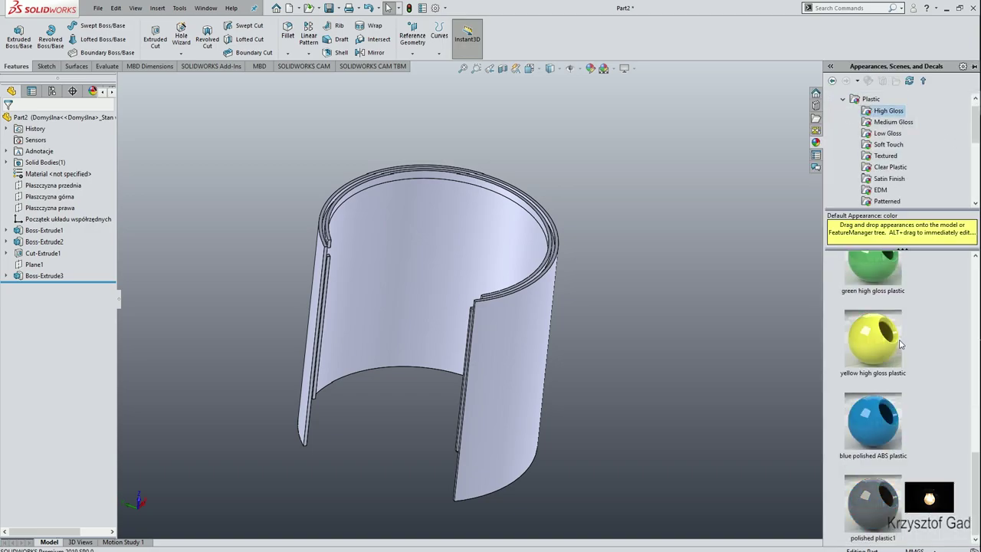
drag(882, 418, 460, 335)
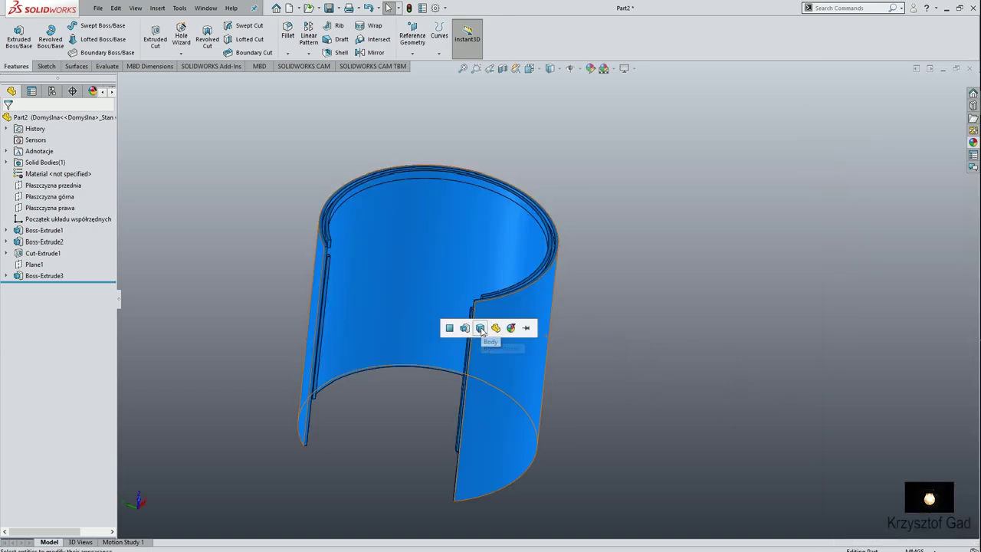
click(494, 329)
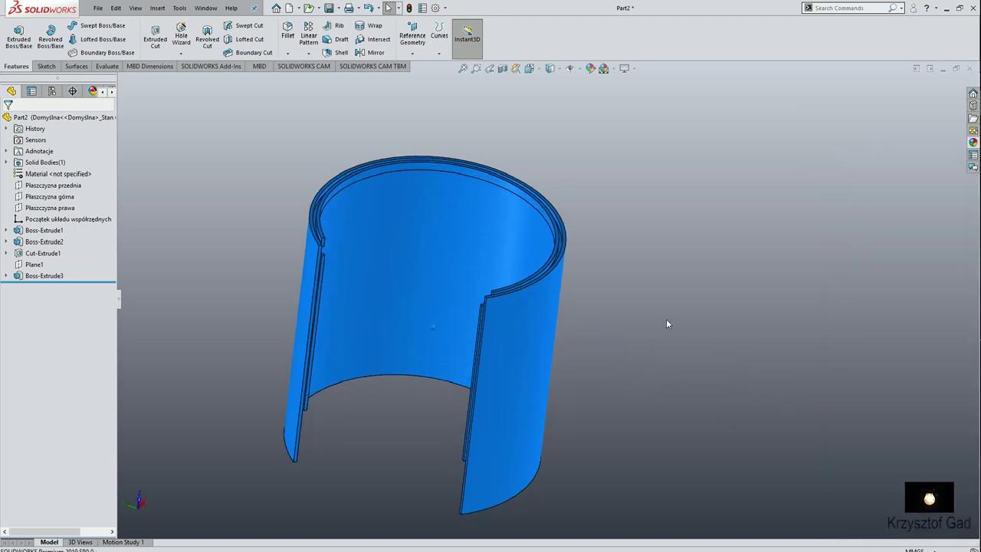
middle_drag(666, 319, 684, 316)
scroll(720, 313, down, 3)
key(Left)
key(Left)
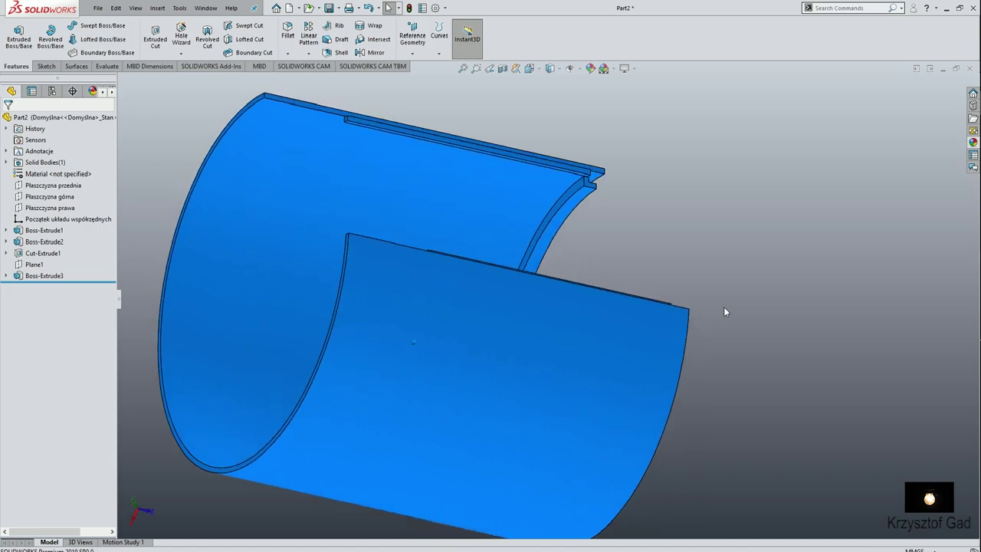
key(Left)
key(Left)
key(Left)
key(Left)
key(Left)
key(Left)
key(Left)
key(Left)
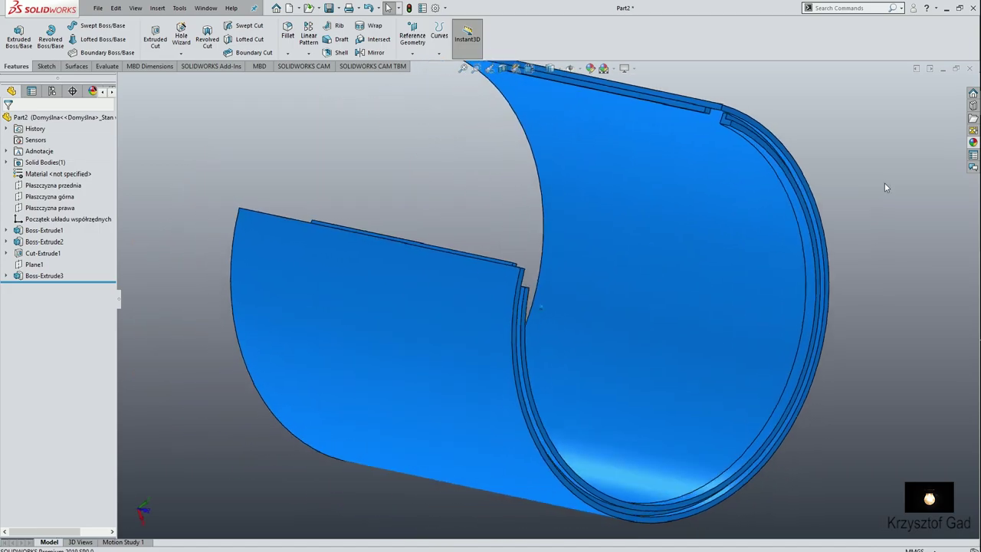
key(Left)
key(Left)
key(Left)
key(Left)
key(Left)
key(Left)
key(Left)
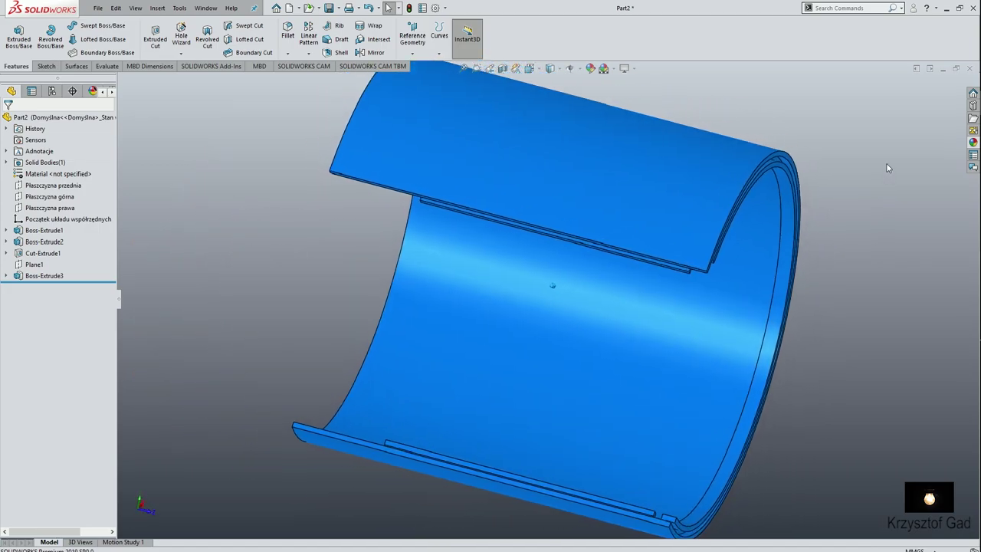
key(Left)
key(Left)
key(Left)
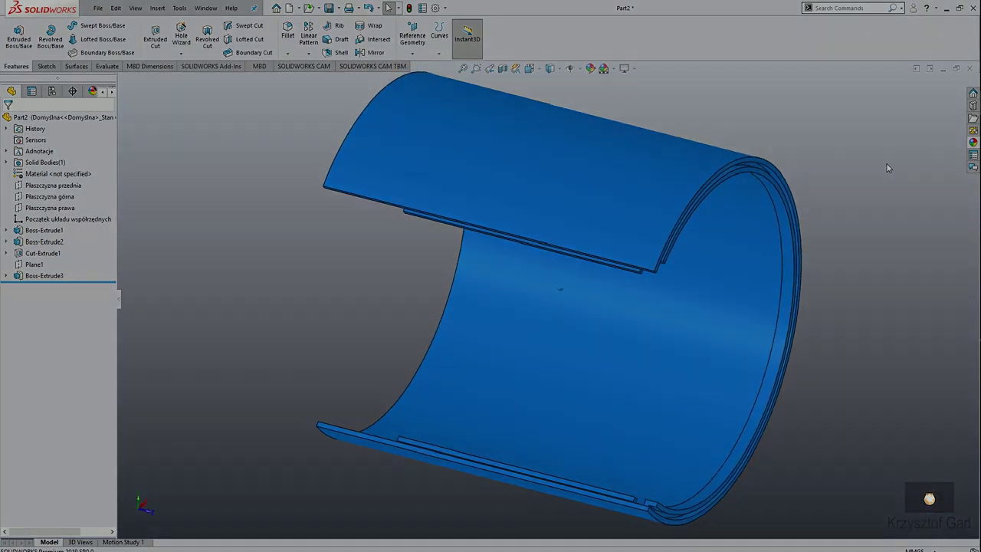